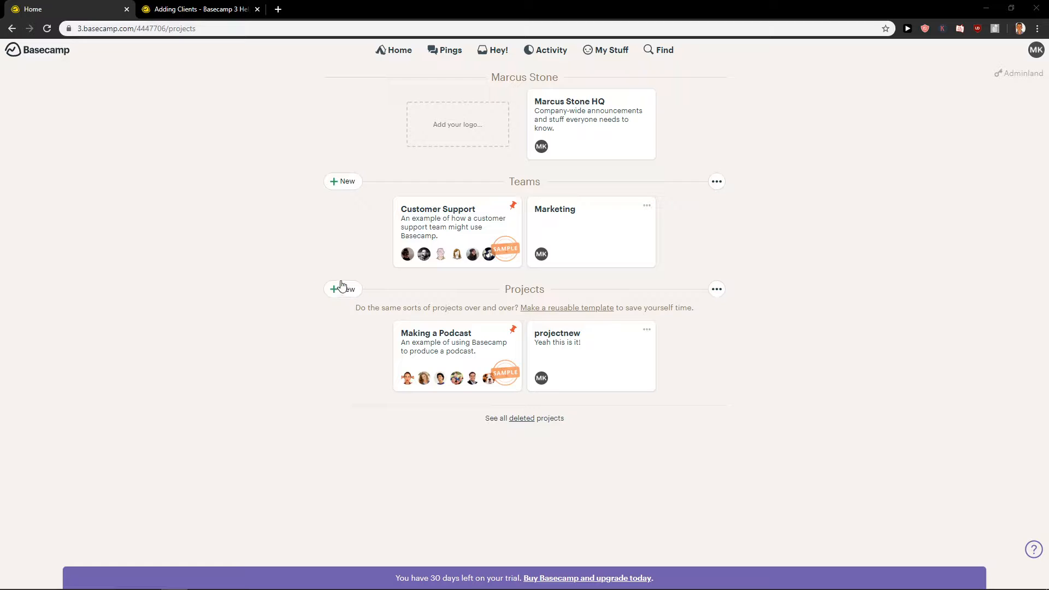
- Create a project named "Marketing Strategy" and open its project page
left_click(355, 290)
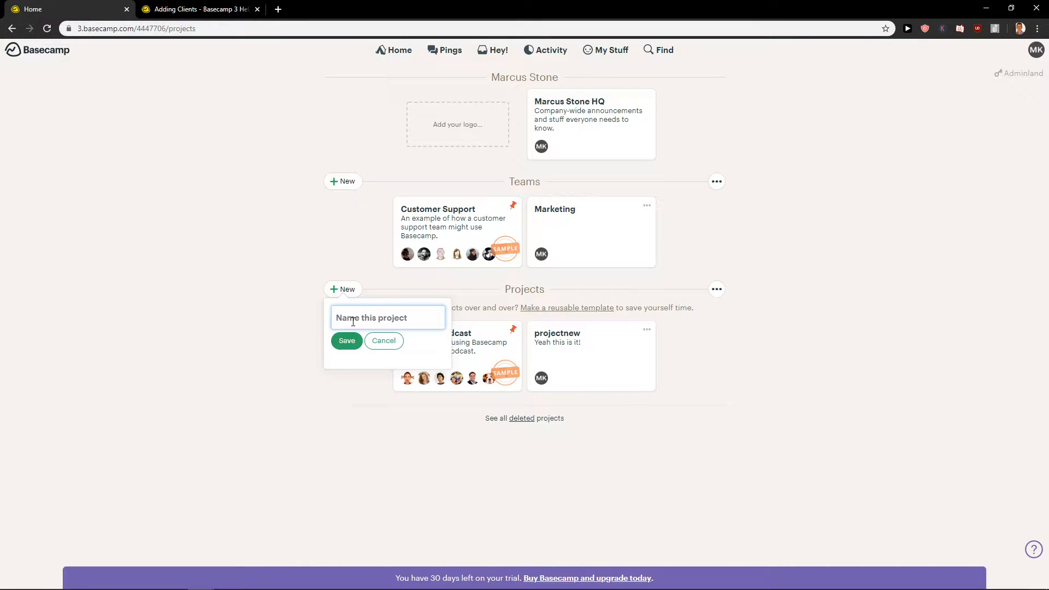
type("Marketing Strategy")
left_click(347, 341)
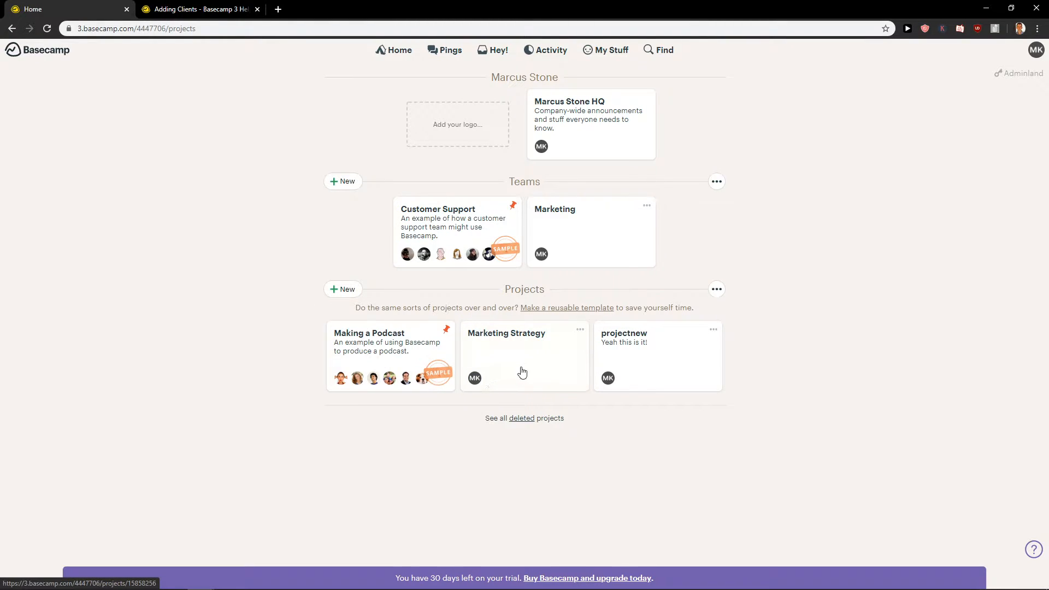
left_click(522, 372)
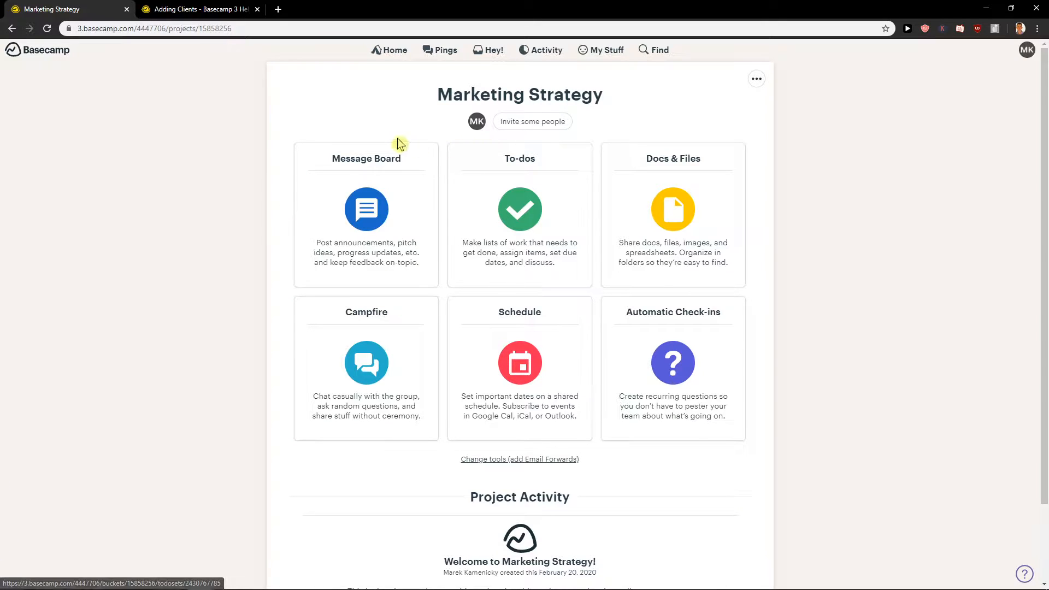
scroll(464, 313, "down", 3)
scroll(434, 303, "up", 3)
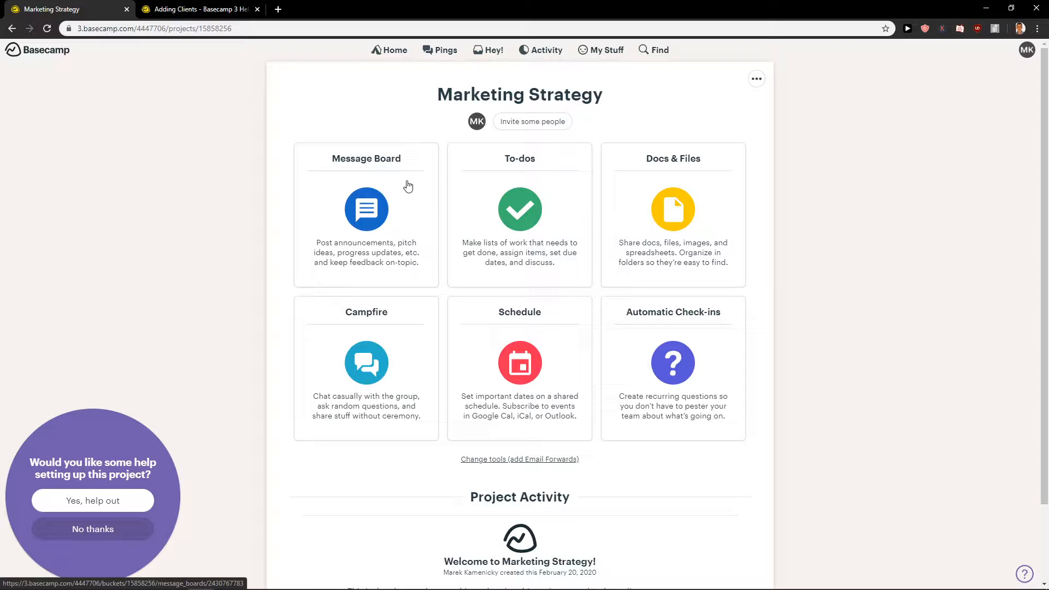
- Start a new message on the project's message board titled "We should make ADS on TikTok And Snapchat!"
left_click(407, 186)
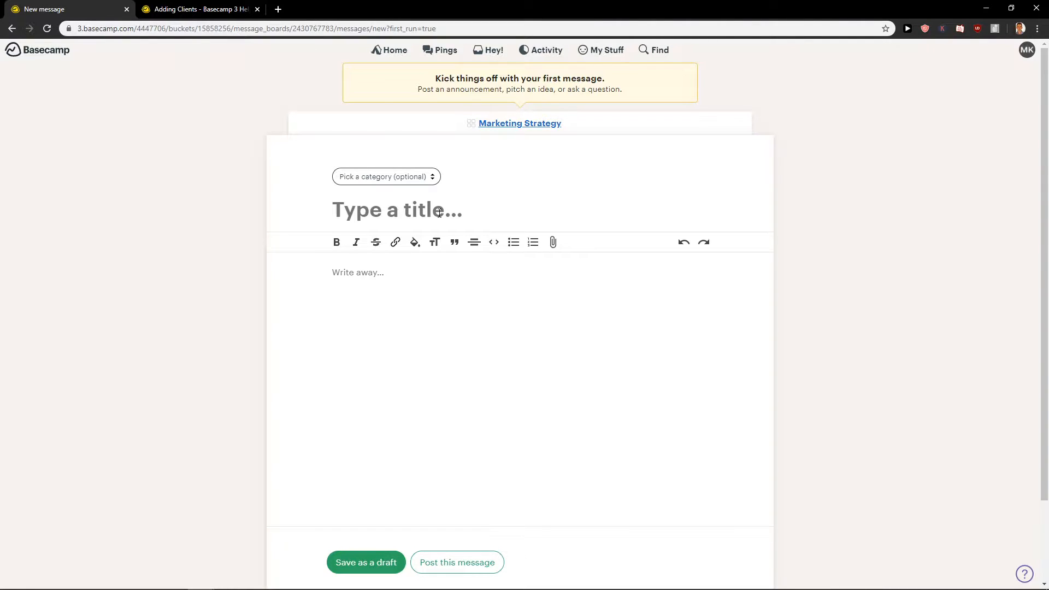
type("WE shou")
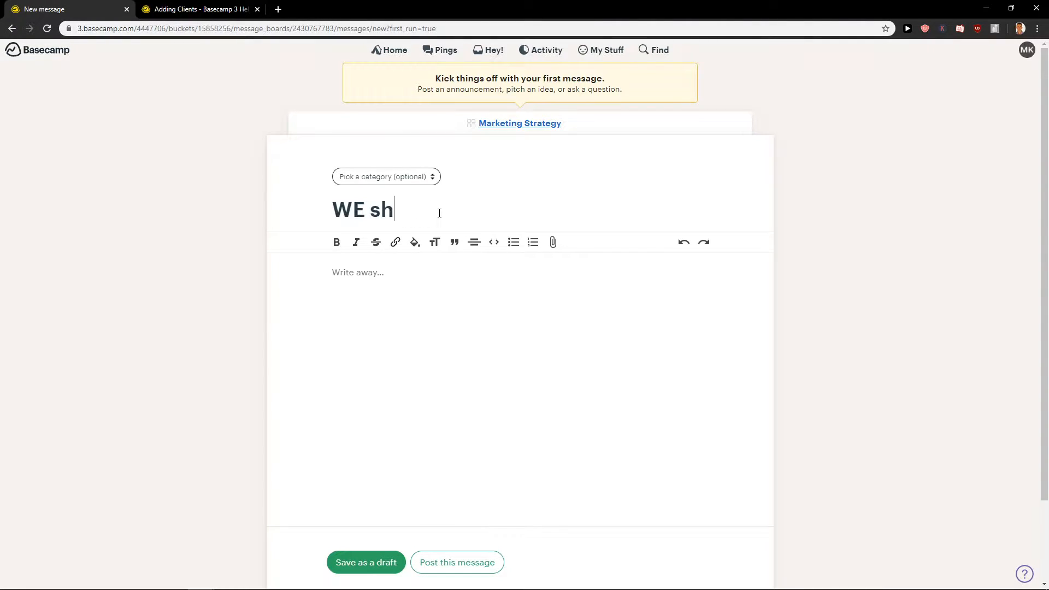
key("BackSpace")
key("BackSpace")
key("BackSpace")
key("BackSpace")
key("BackSpace")
key("BackSpace")
type("e should make aDS")
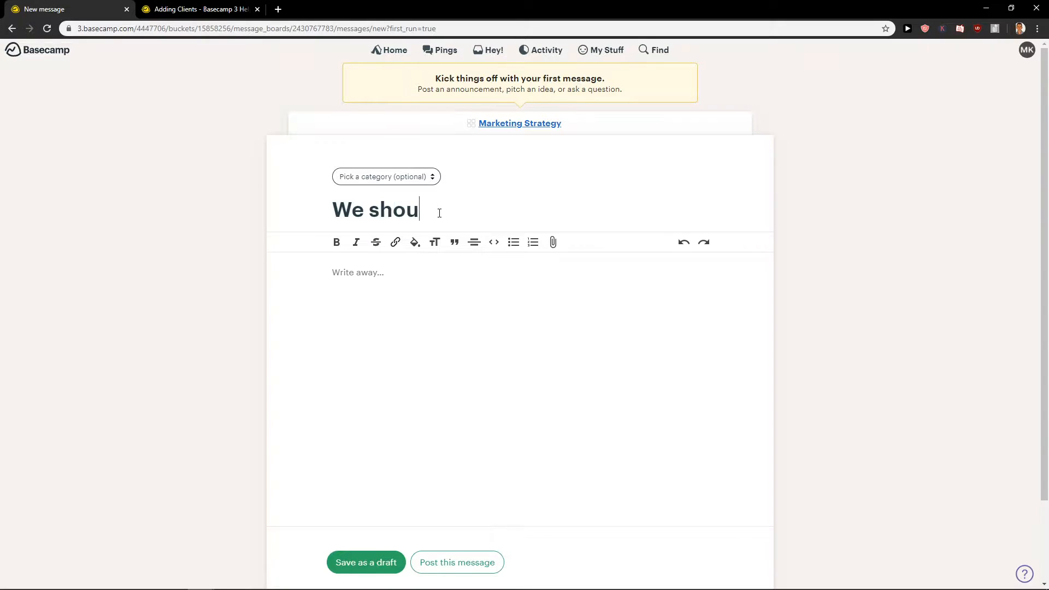
key("BackSpace")
key("BackSpace")
key("BackSpace")
key("BackSpace")
type("ADS on TikTok")
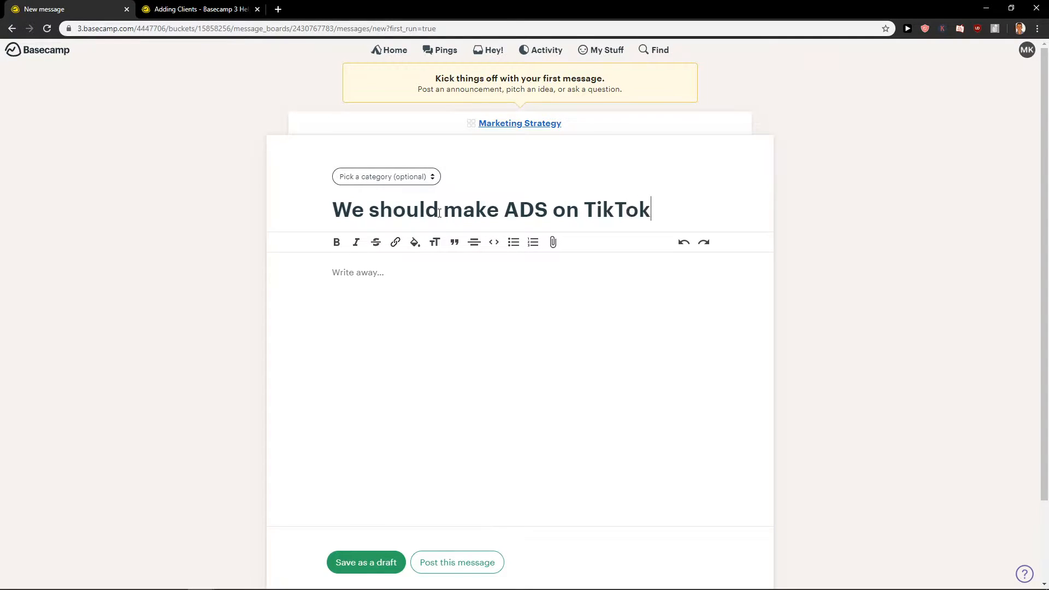
type(" And Snapchat!")
- Write "Right now its really effective strategy to use in 2020!" as the message body
key("Tab")
type("Ri")
type("ght now its wonder")
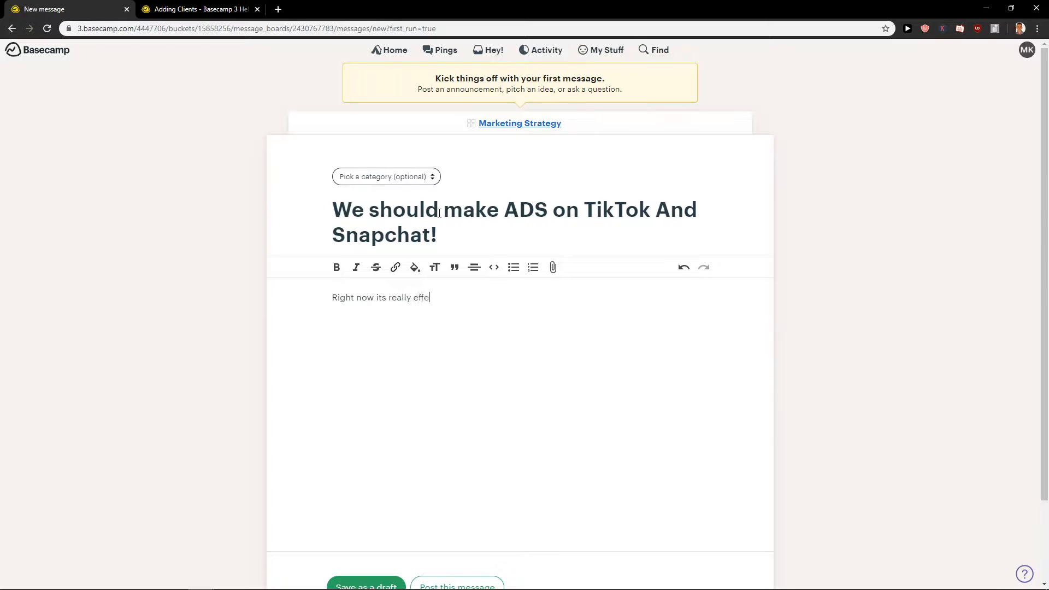
type("gy to use in 2020!")
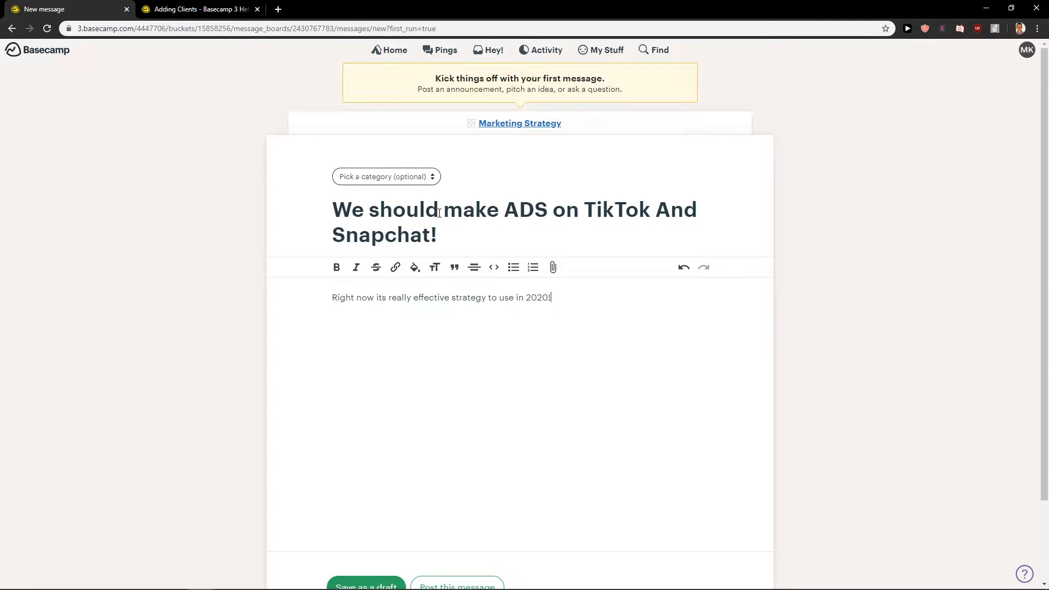
- Insert the image 4.jpg from the fotky 2 folder into the message body and post the message
scroll(386, 269, "down", 2)
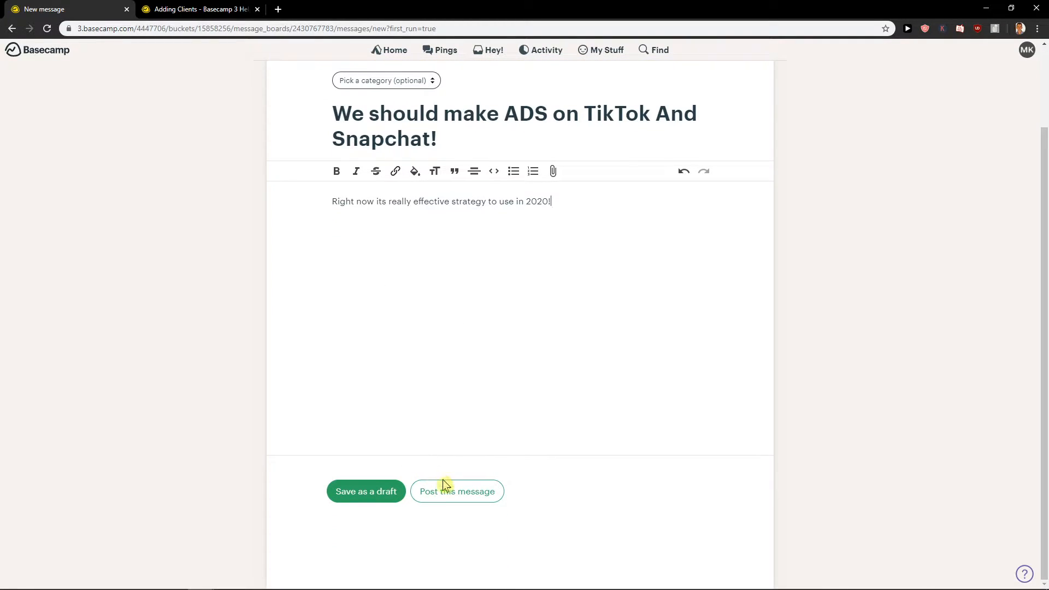
left_click_drag(567, 252, 321, 206)
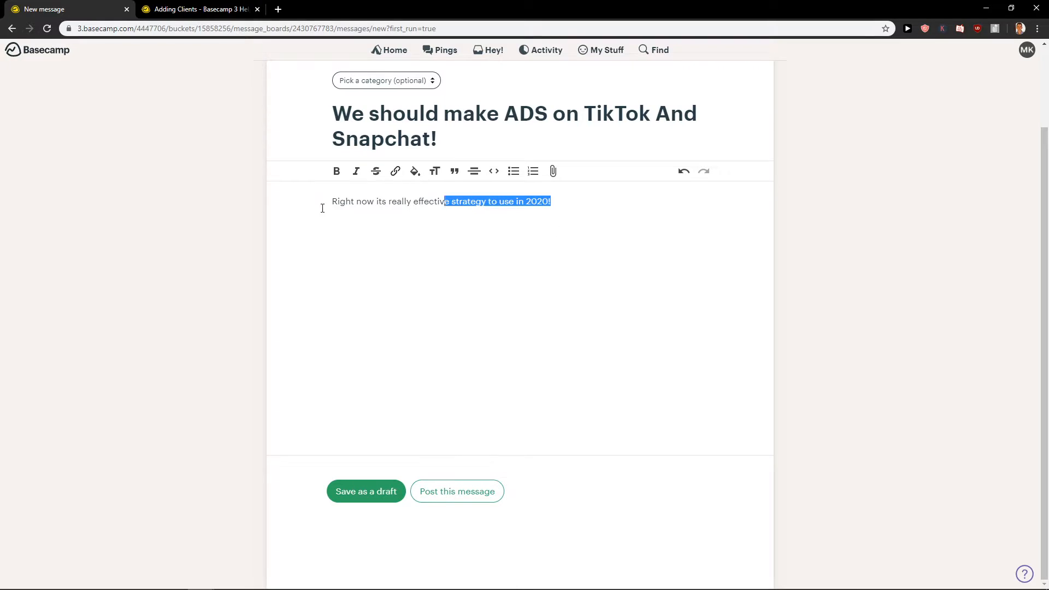
left_click(363, 234)
left_click(556, 174)
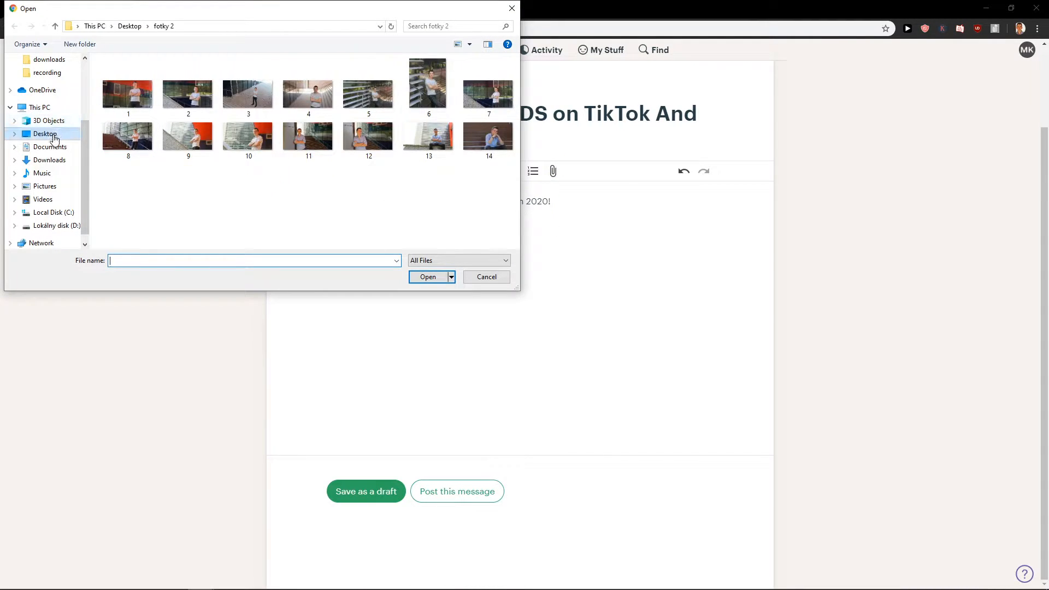
double_click(307, 94)
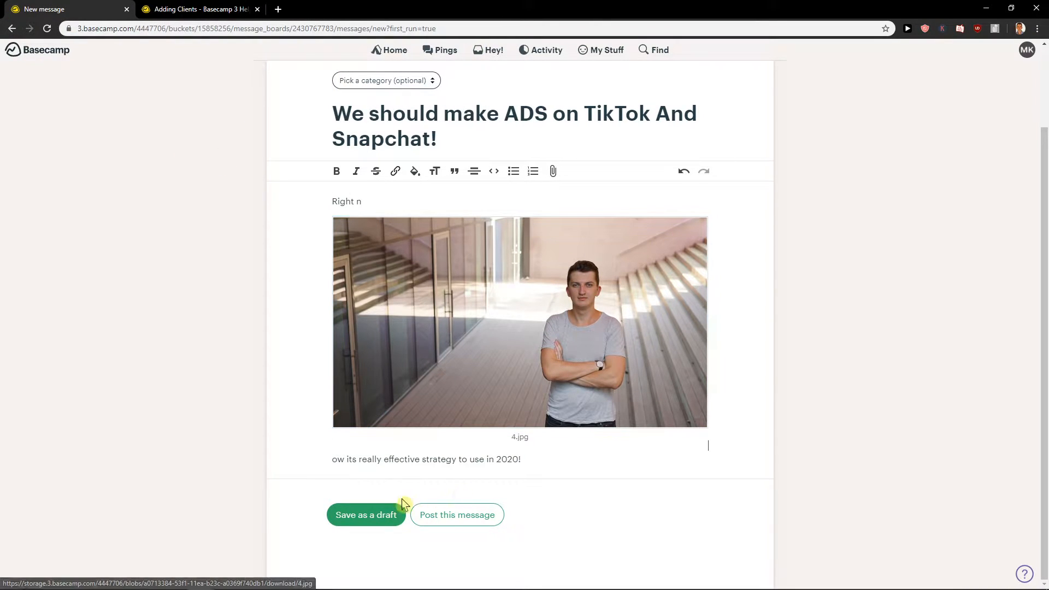
left_click(438, 521)
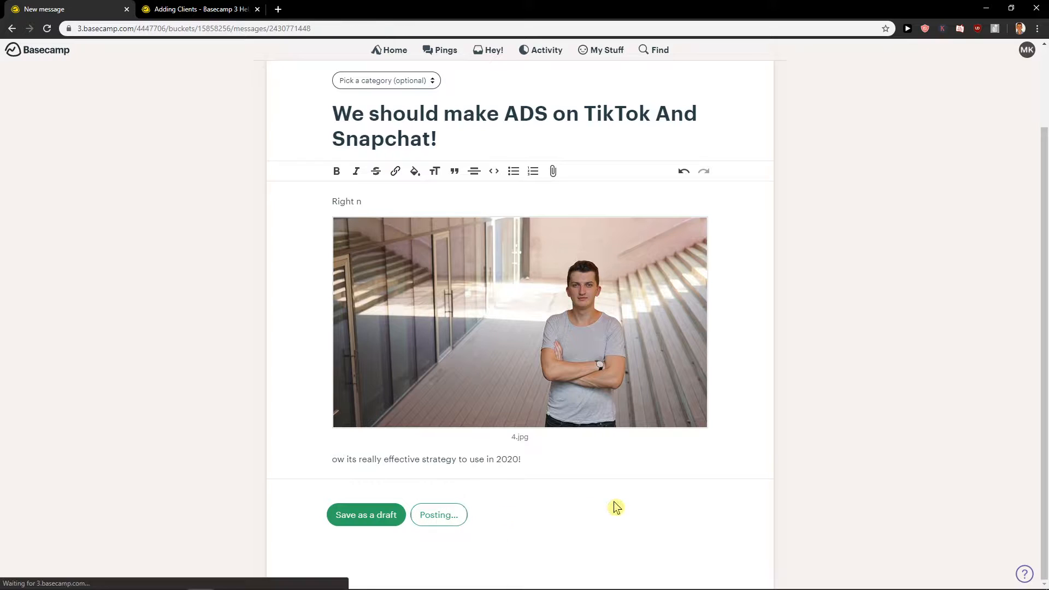
- Open the comment editor under the posted message and look over the message
scroll(574, 495, "down", 4)
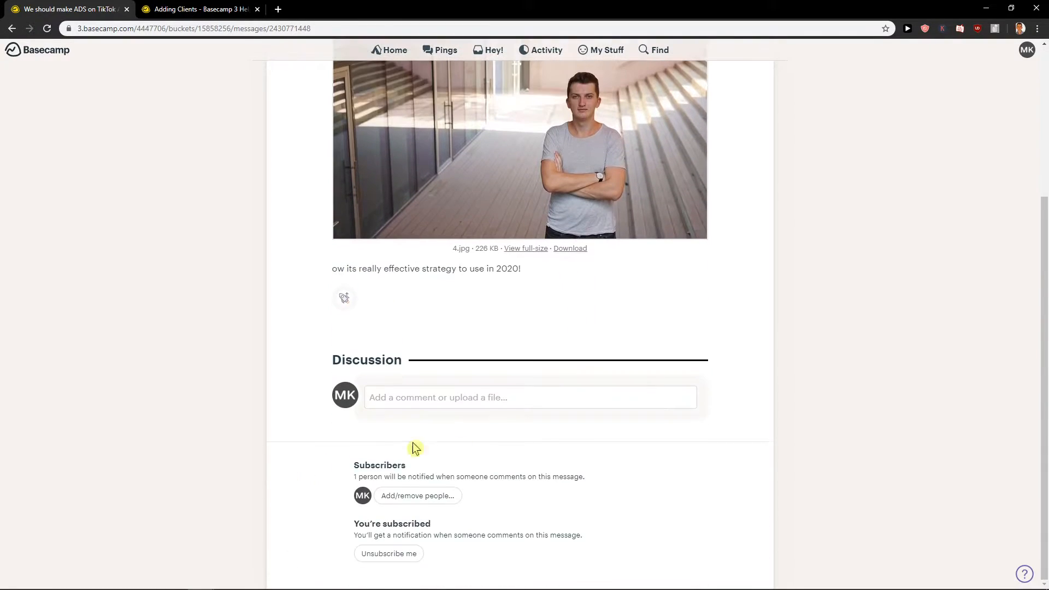
left_click(441, 398)
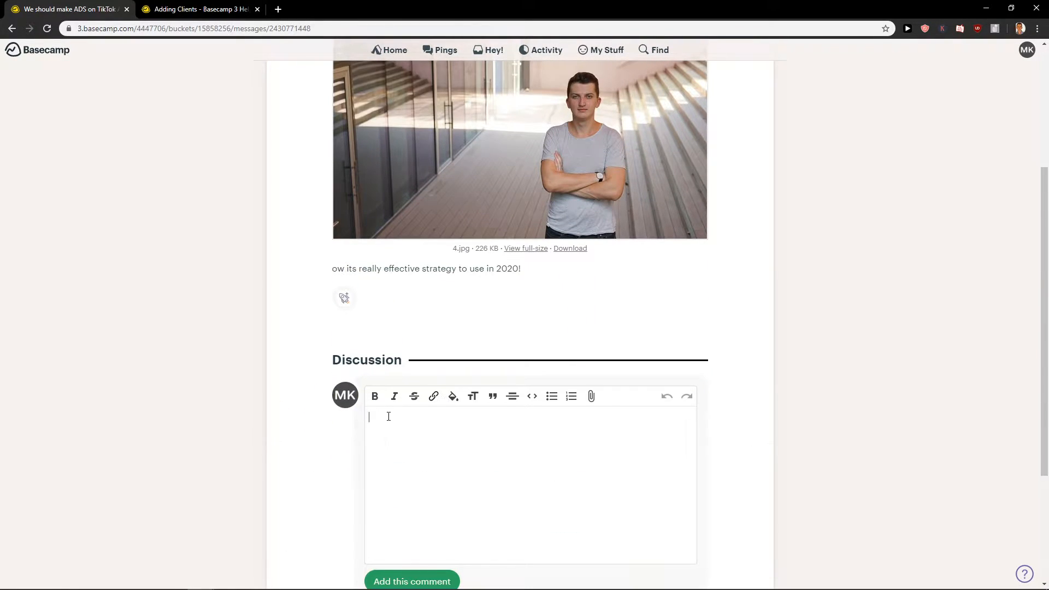
scroll(382, 415, "up", 3)
scroll(345, 461, "up", 1)
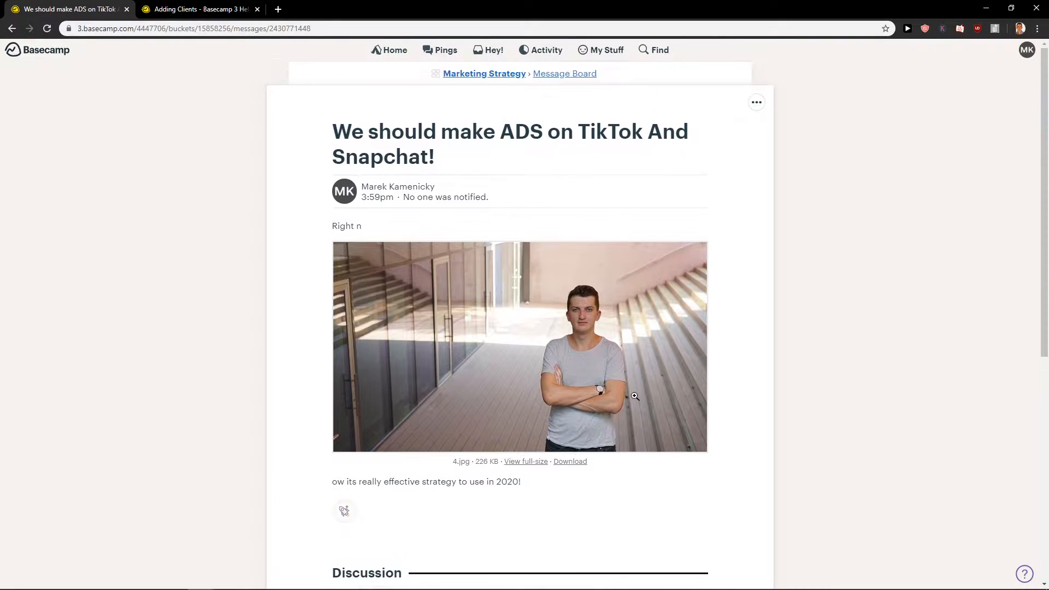
- View the posted message through the Marketing Strategy message board and return to the project page
left_click(390, 52)
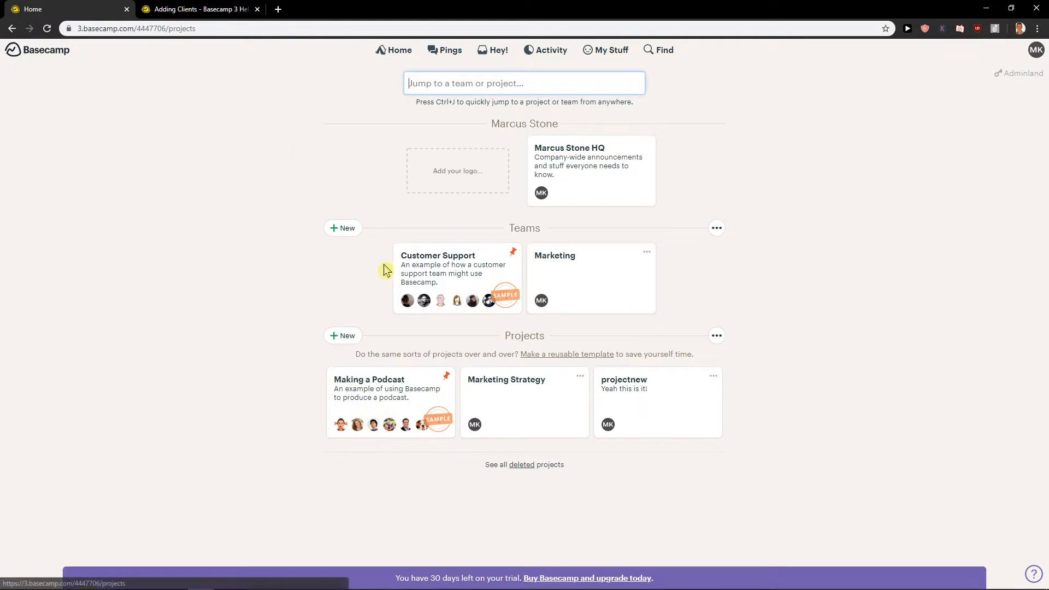
left_click(527, 410)
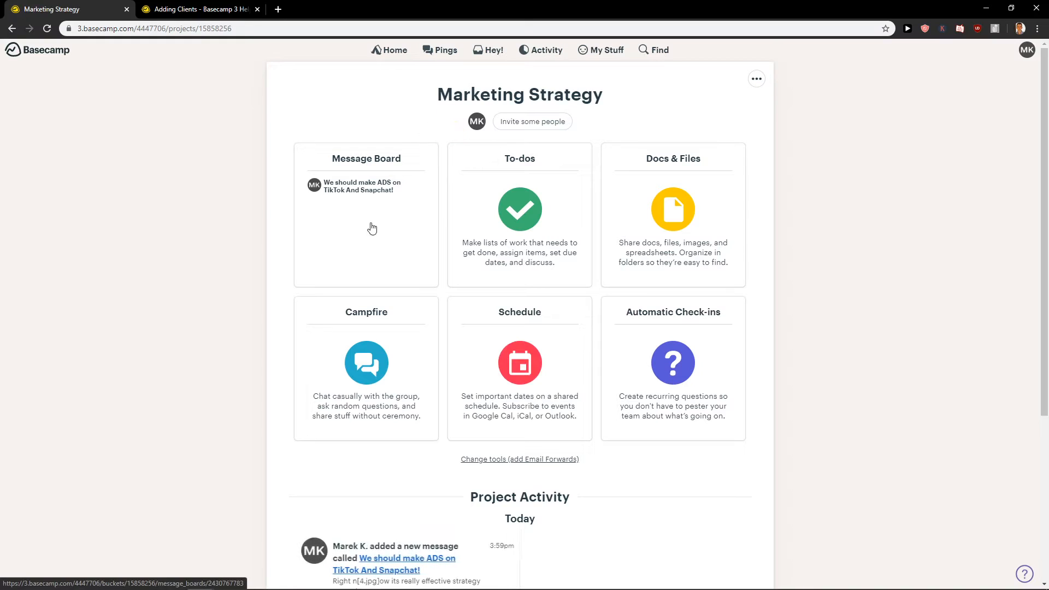
left_click(368, 229)
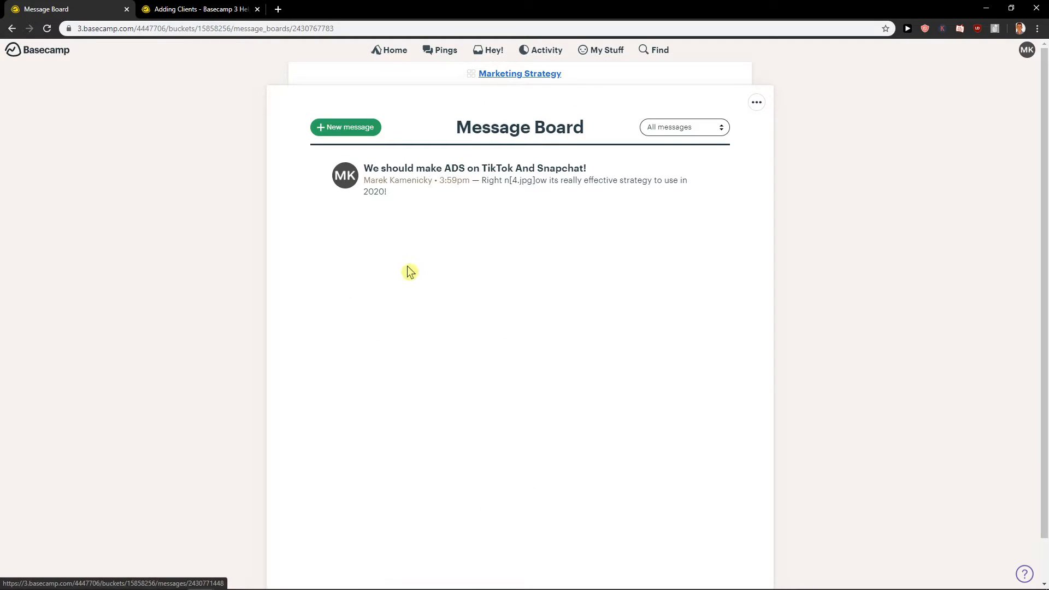
left_click(408, 180)
left_click(481, 77)
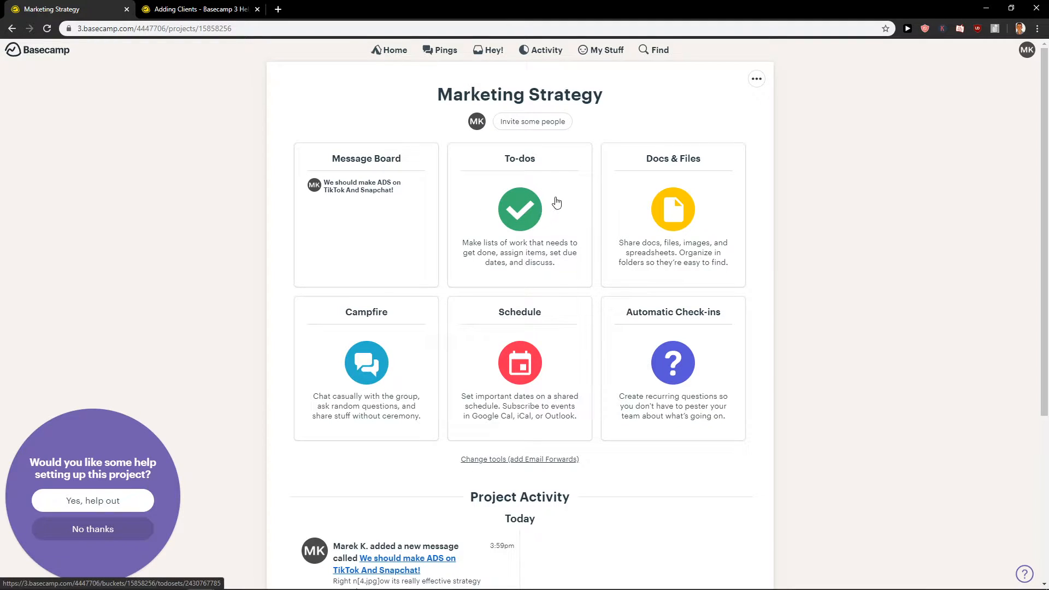
- Create a to-do list named "SNAPCHAT ADS" in the project and start its first to-do
left_click(557, 203)
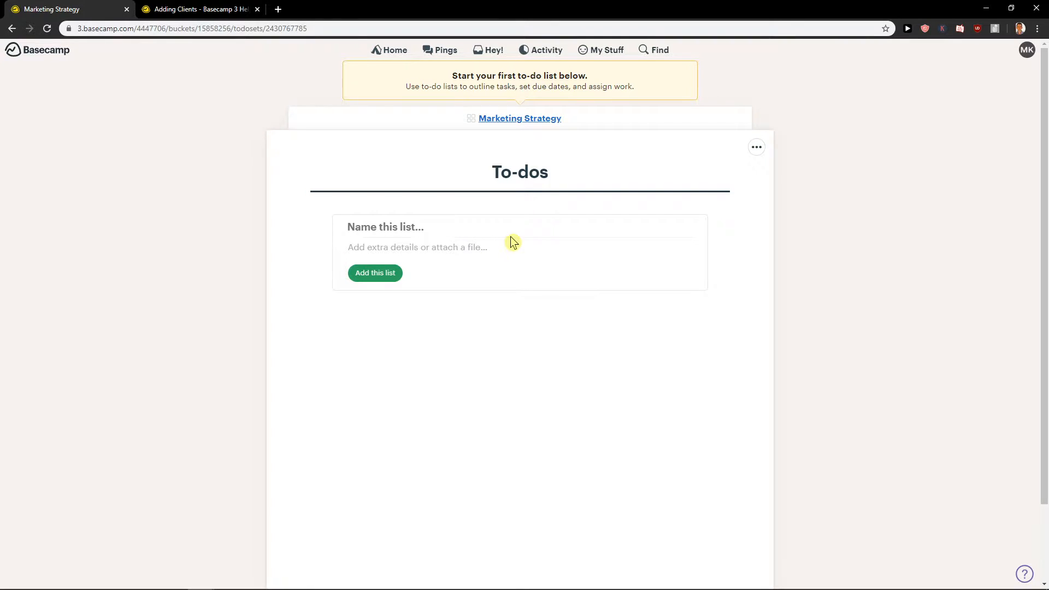
type("SNAPCHAT ADS")
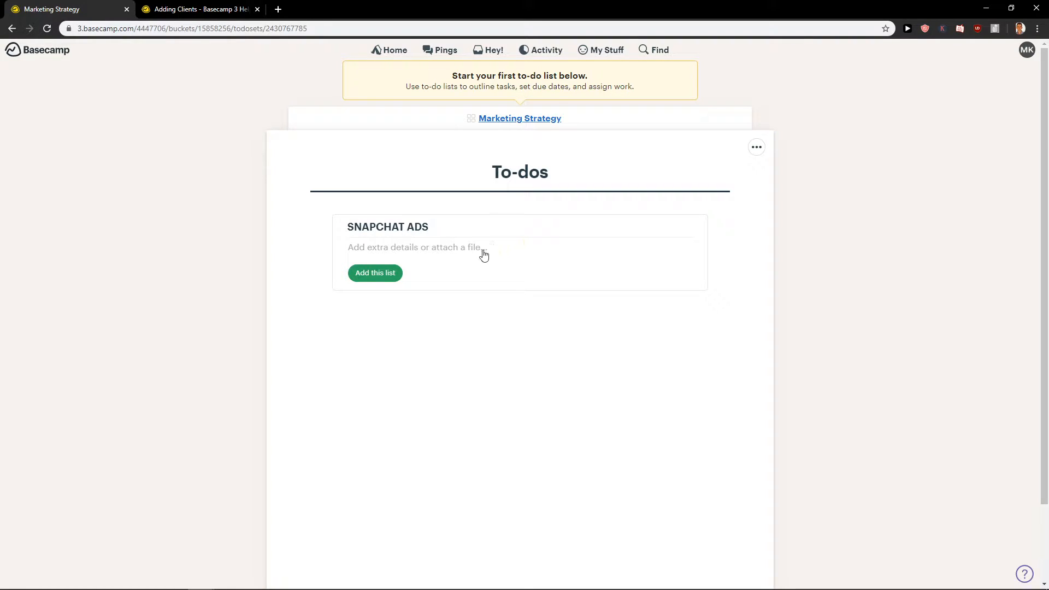
left_click(485, 255)
left_click(397, 435)
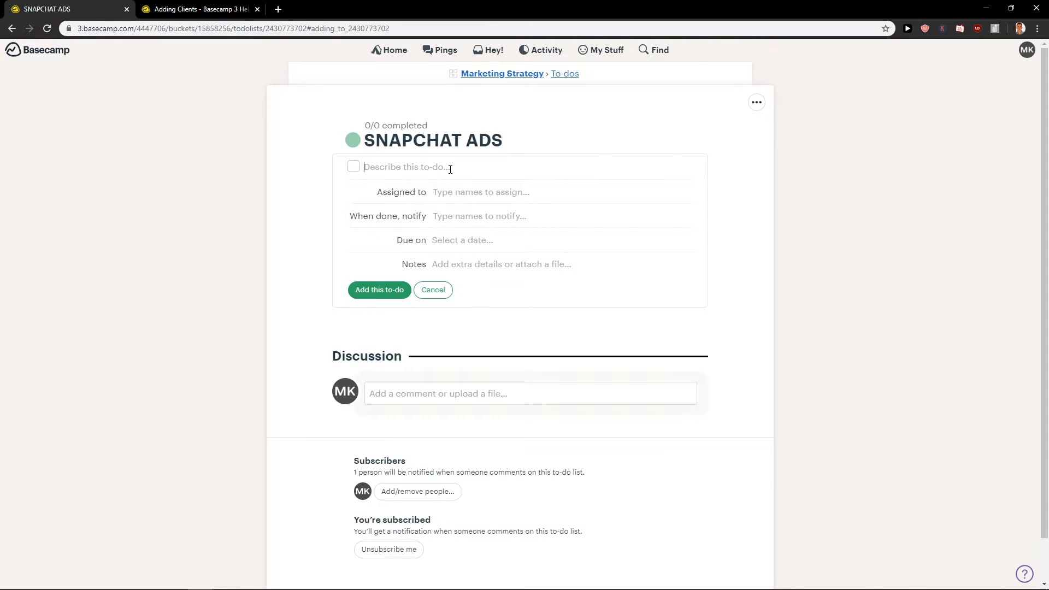
- Describe the to-do as "create graphic for snapchat", assign it to the team member and set the same person to notify when done
type("c")
type("ma")
left_click(464, 209)
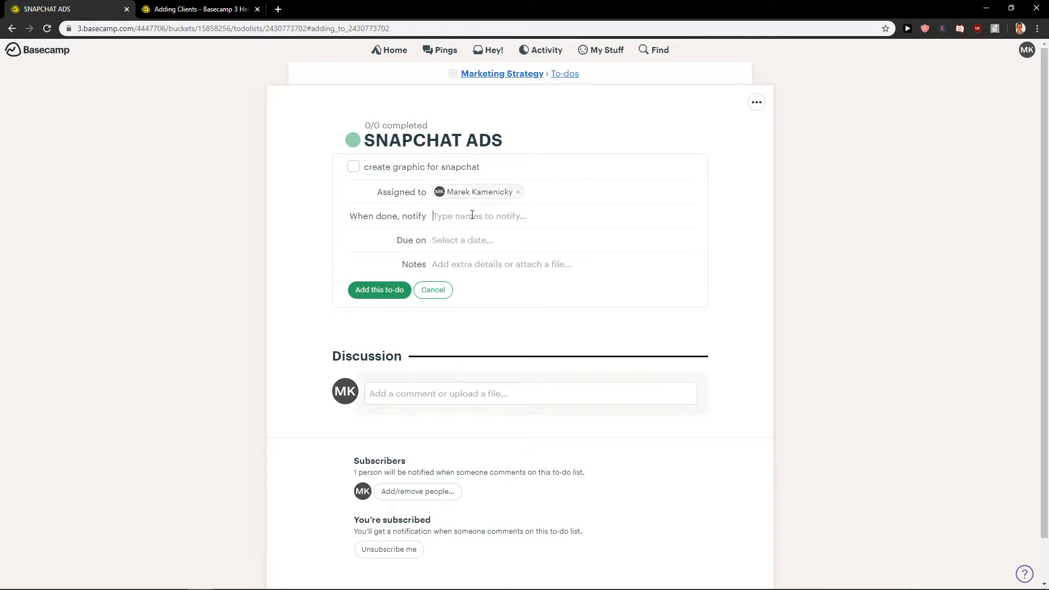
left_click(473, 215)
type("m")
left_click(473, 234)
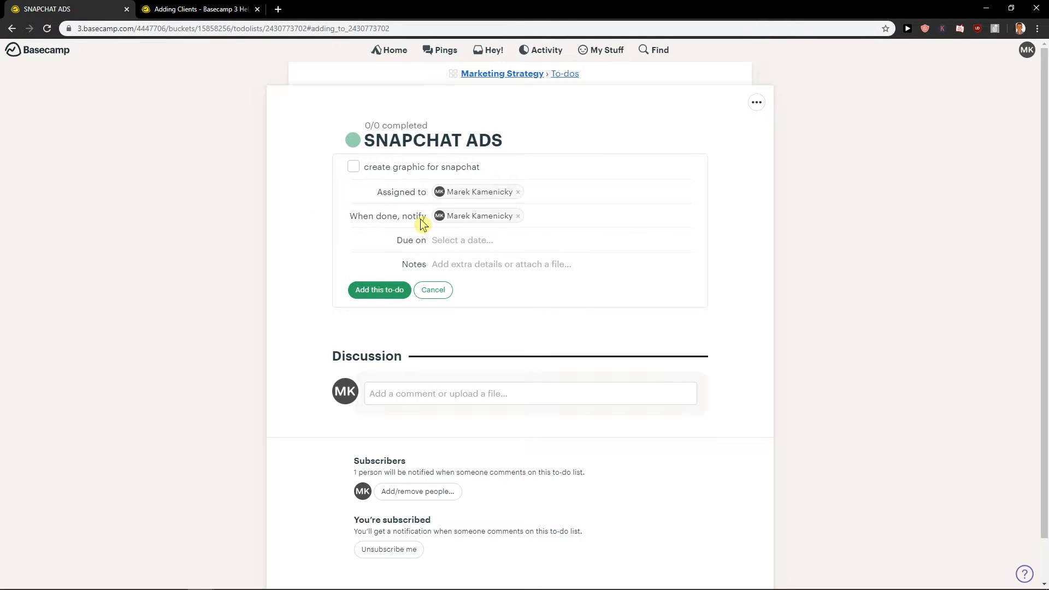
- Set the to-do's due date to the specific day Sat, Feb 29, 2020 and add it to the list
left_click(440, 239)
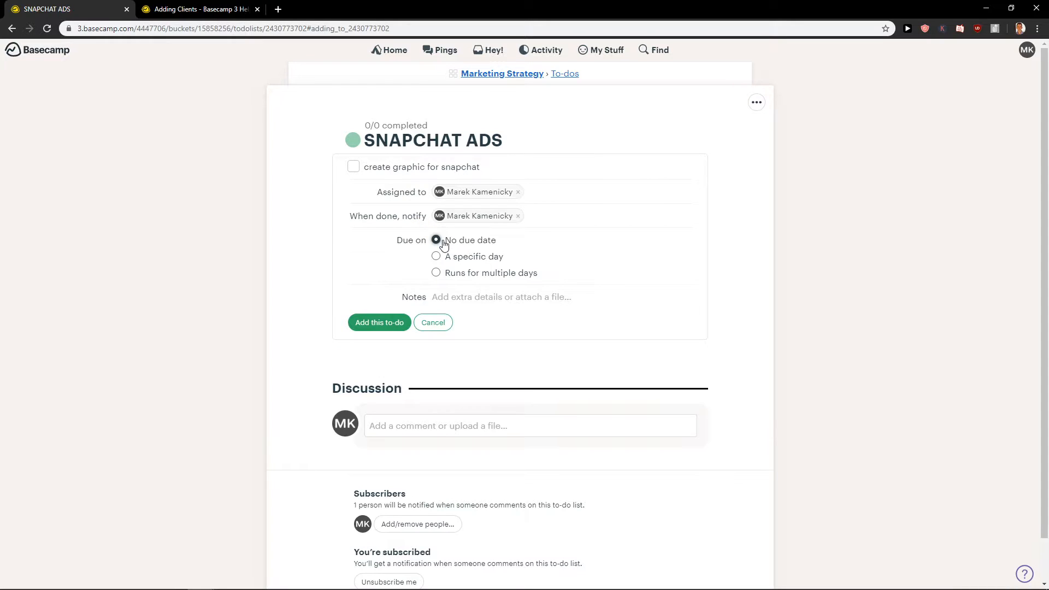
left_click(451, 257)
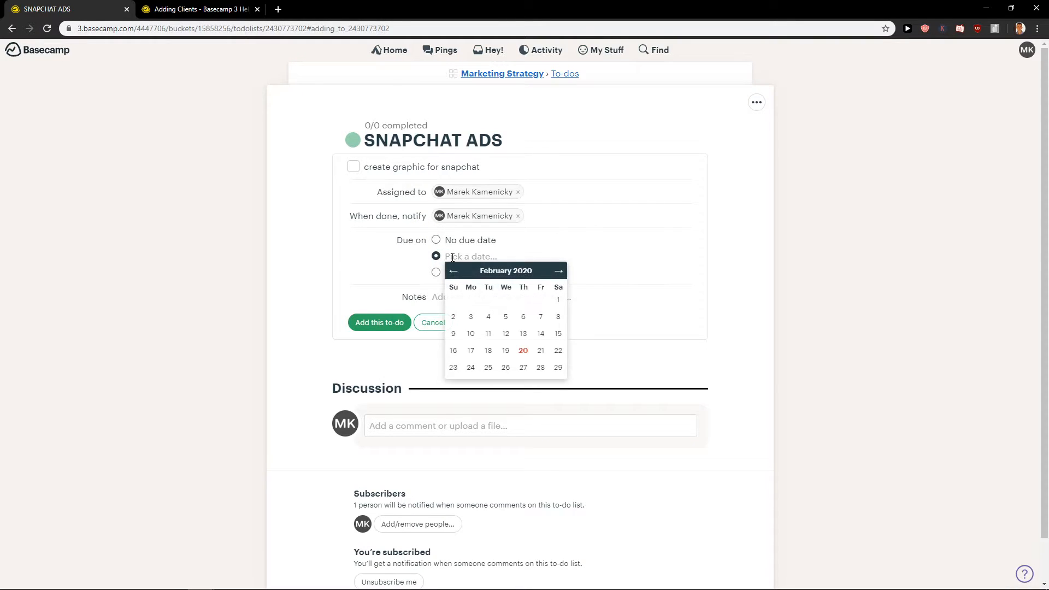
left_click(556, 368)
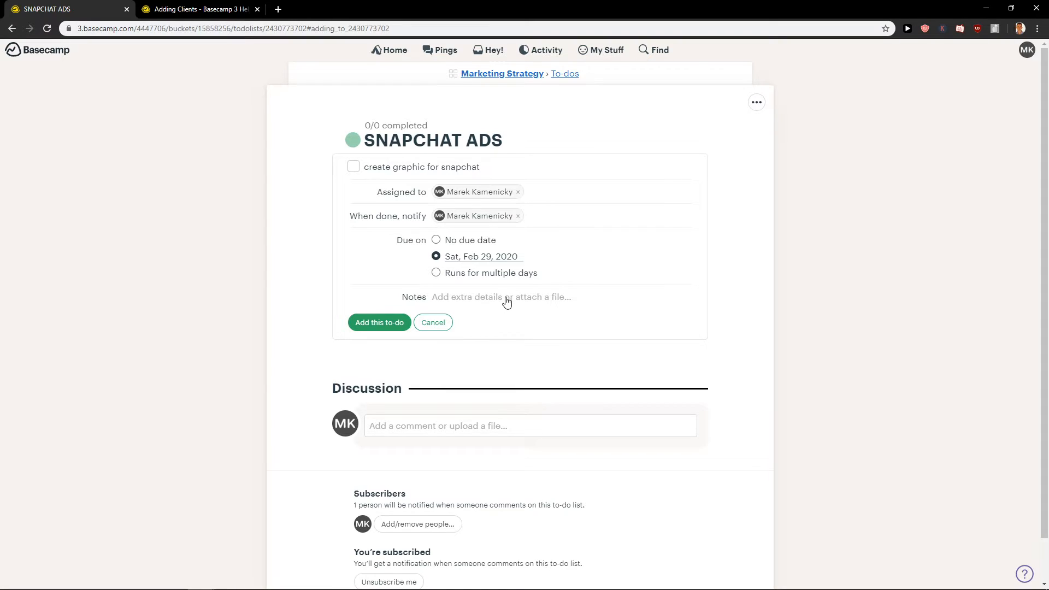
left_click(377, 321)
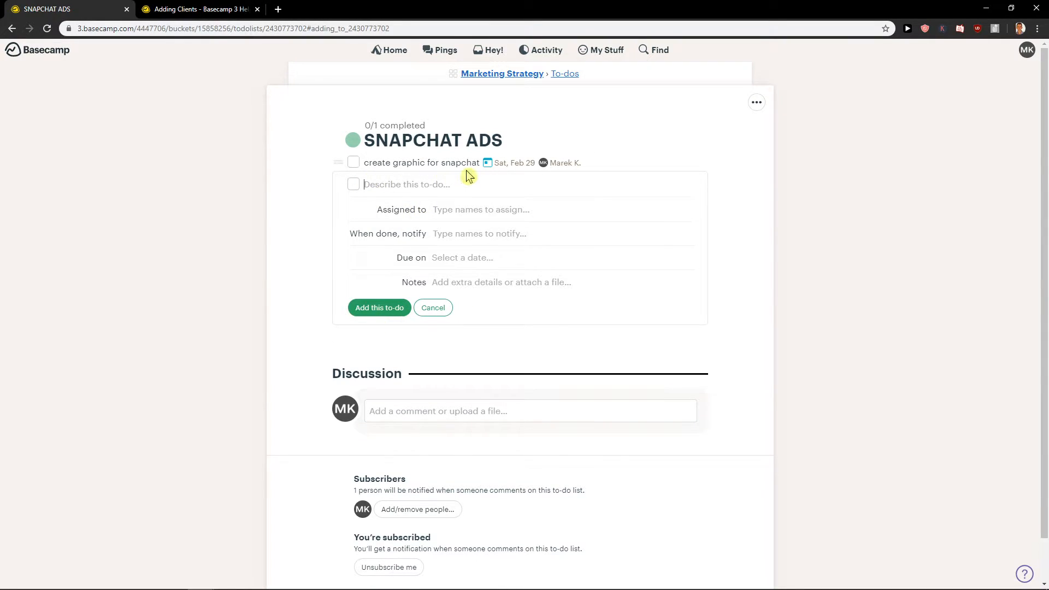
- Add a second to-do, "create a strategy for snapchat", assigned to the team member
type("create a strategy for snapchat")
left_click_drag(338, 163, 391, 277)
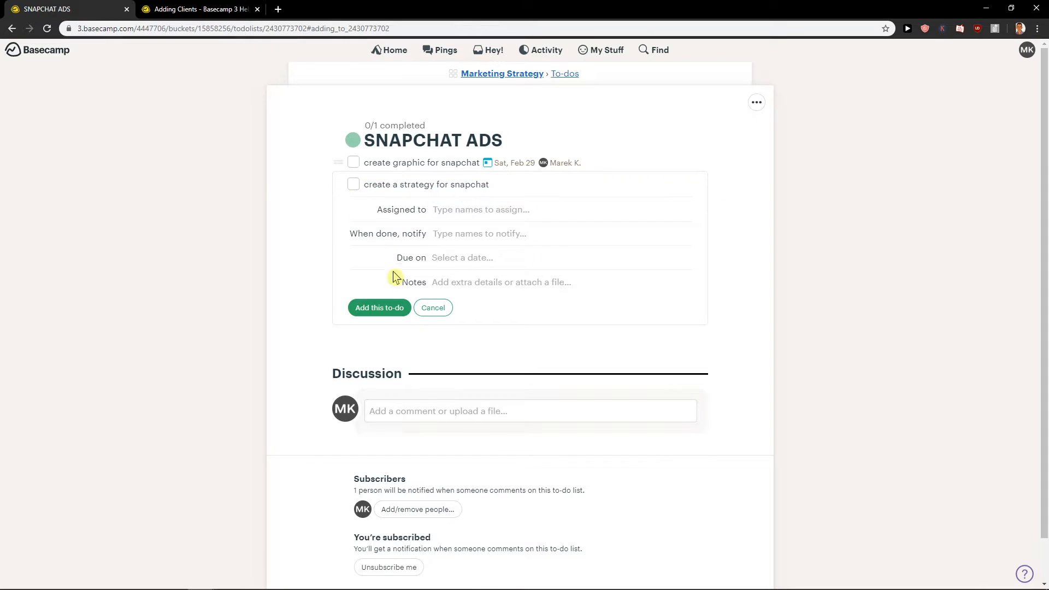
left_click(463, 211)
type("m")
left_click(463, 226)
left_click(366, 308)
- Move "create graphic for snapchat" below "create a strategy for snapchat" and return to the Marketing Strategy project page
left_click_drag(339, 165, 350, 189)
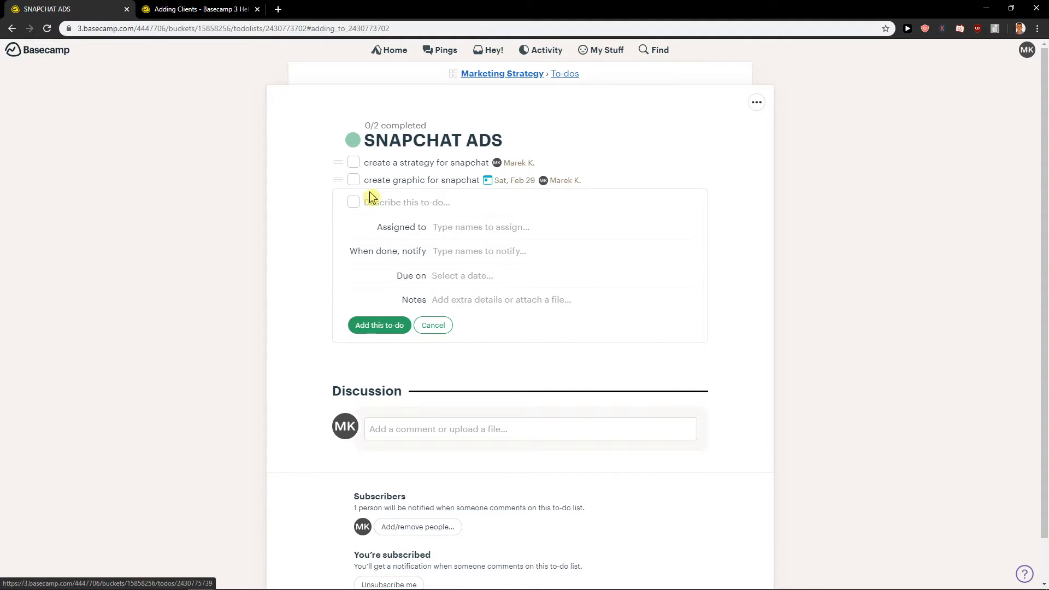
scroll(419, 336, "down", 1)
scroll(460, 319, "up", 1)
scroll(541, 303, "down", 1)
scroll(579, 304, "up", 1)
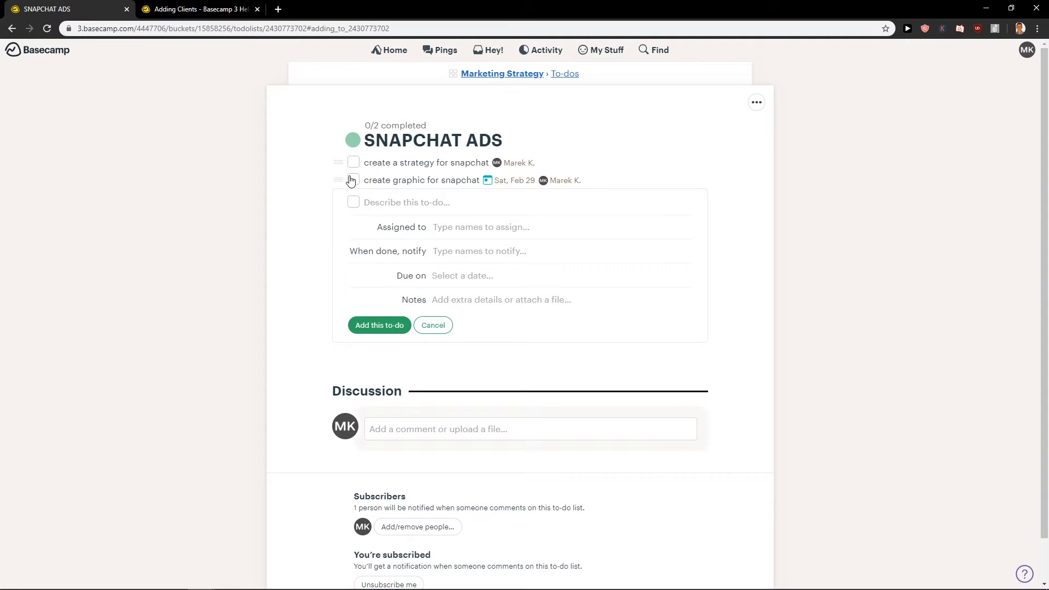
left_click(487, 77)
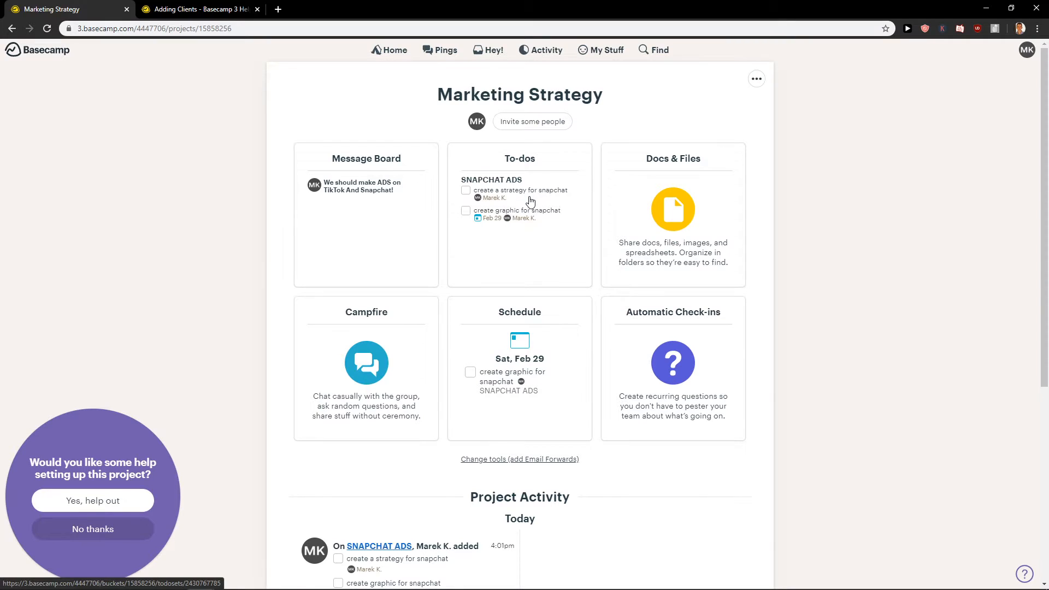
- Mark the to-do "create a strategy for snapchat" as completed, reopen it and return to the Marketing Strategy project page
left_click(531, 201)
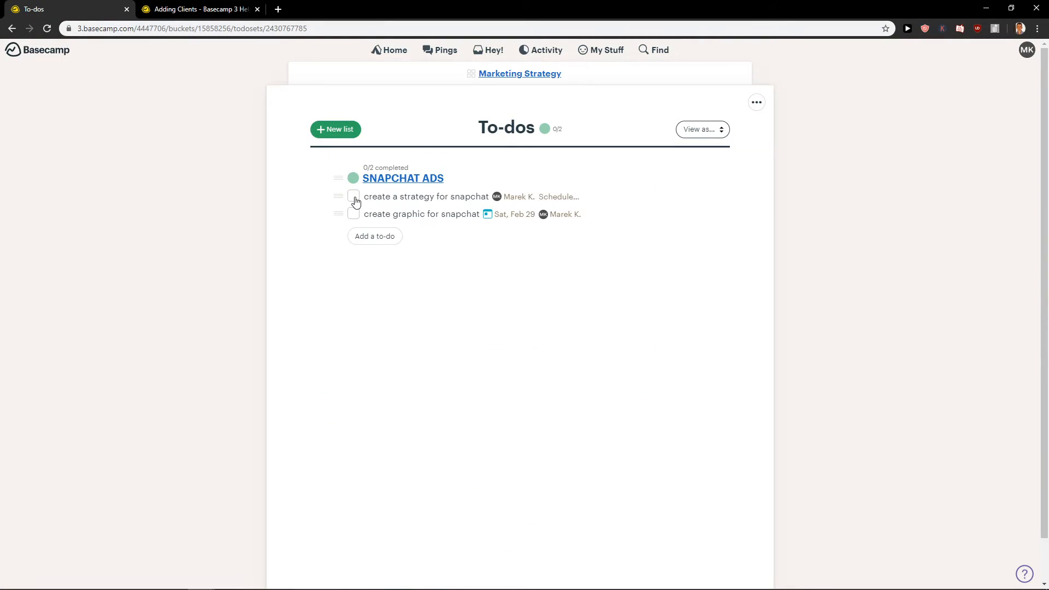
left_click(353, 239)
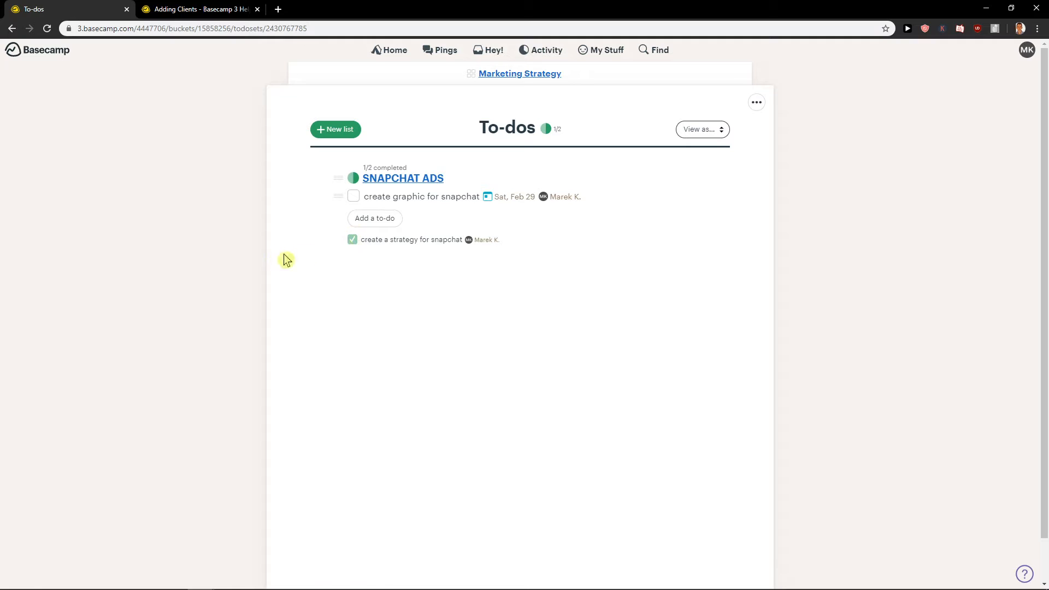
left_click(499, 75)
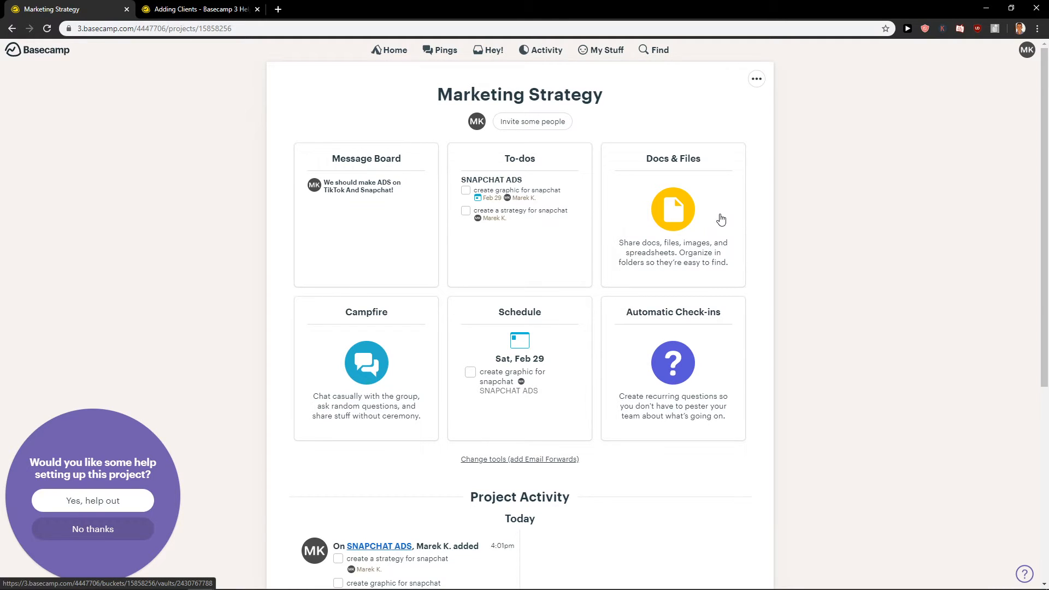
- Examine the options for adding new items in Docs & Files and return to the Marketing Strategy project page
left_click(719, 219)
left_click(332, 127)
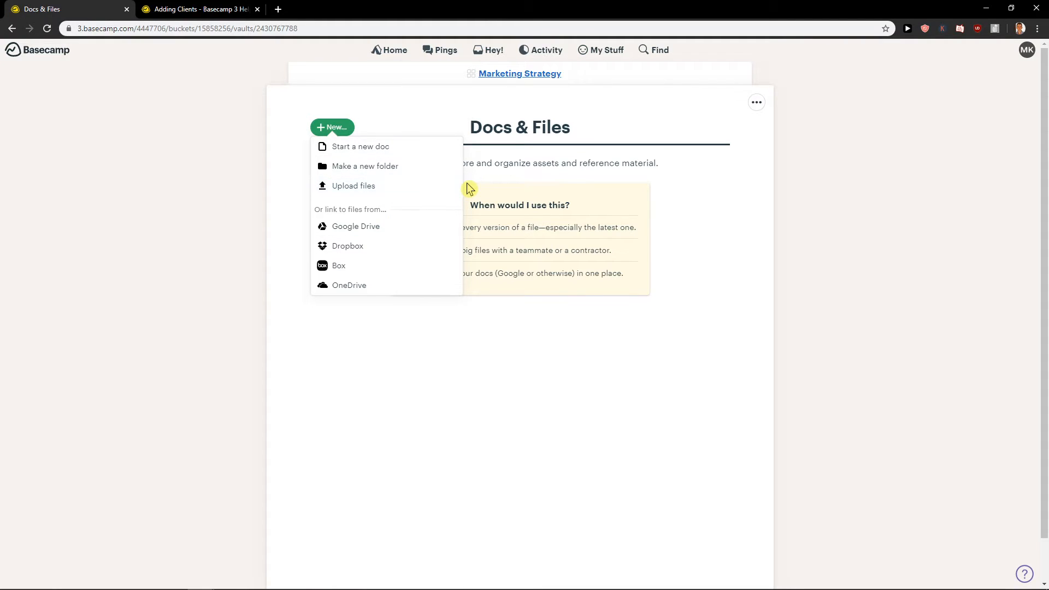
left_click(498, 75)
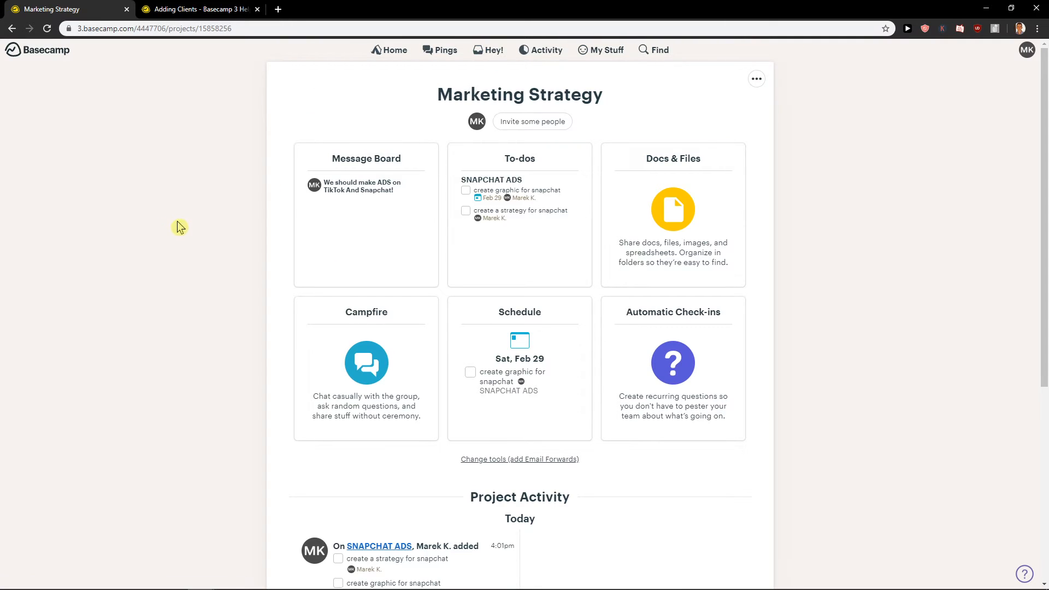
- Post "Hey guys whatup" in the project's Campfire chat and return to the Marketing Strategy project page
left_click(399, 340)
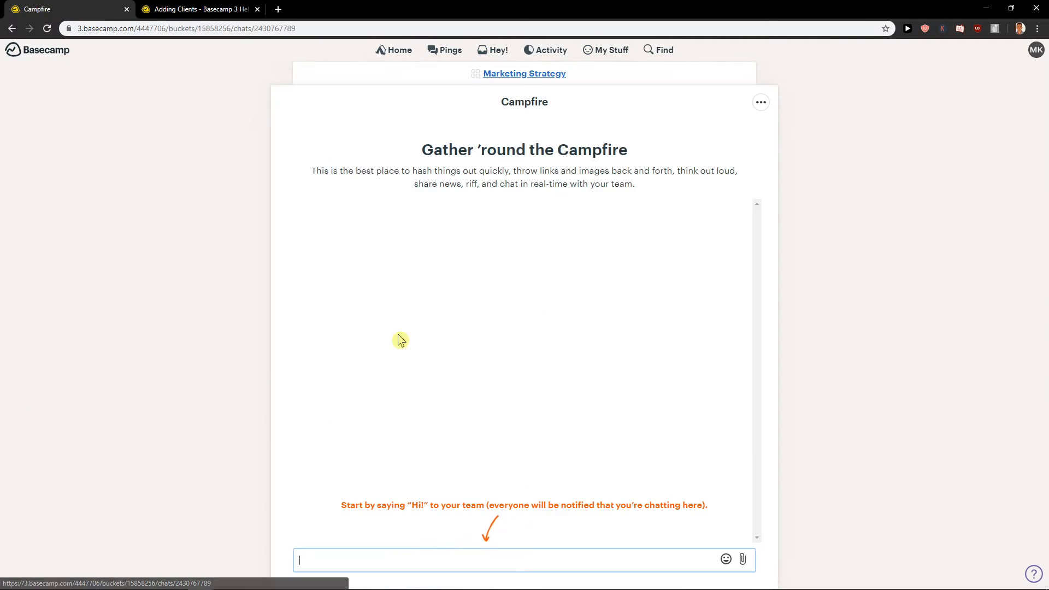
type("Hey guys whatup")
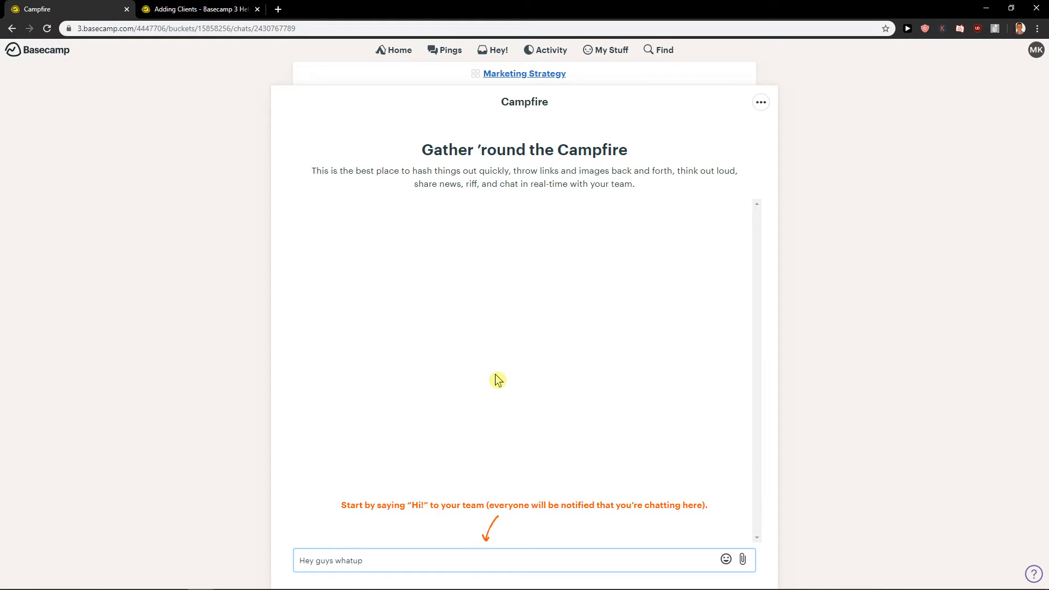
key("Return")
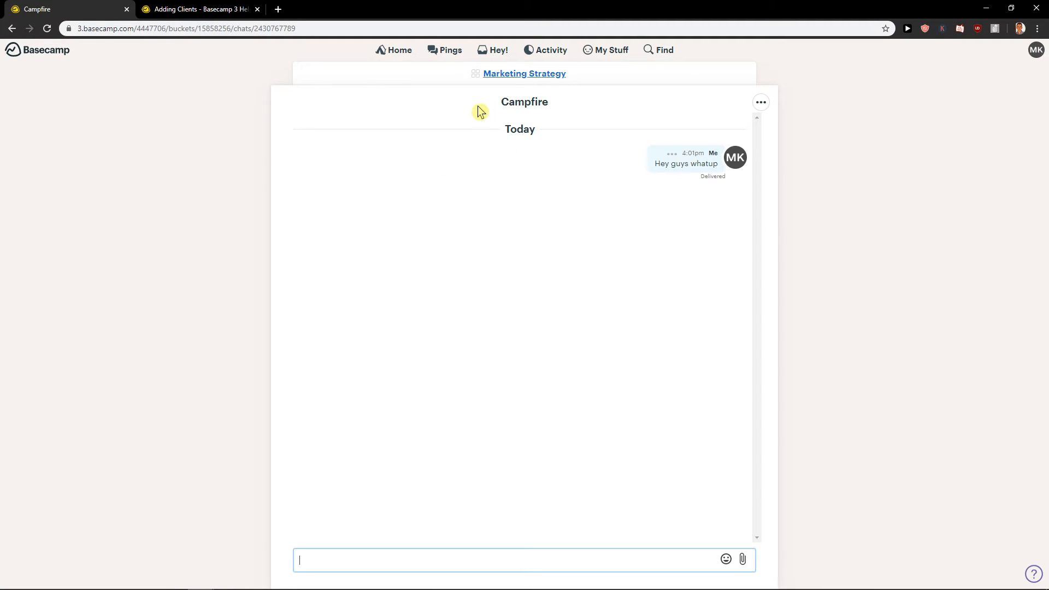
left_click(522, 75)
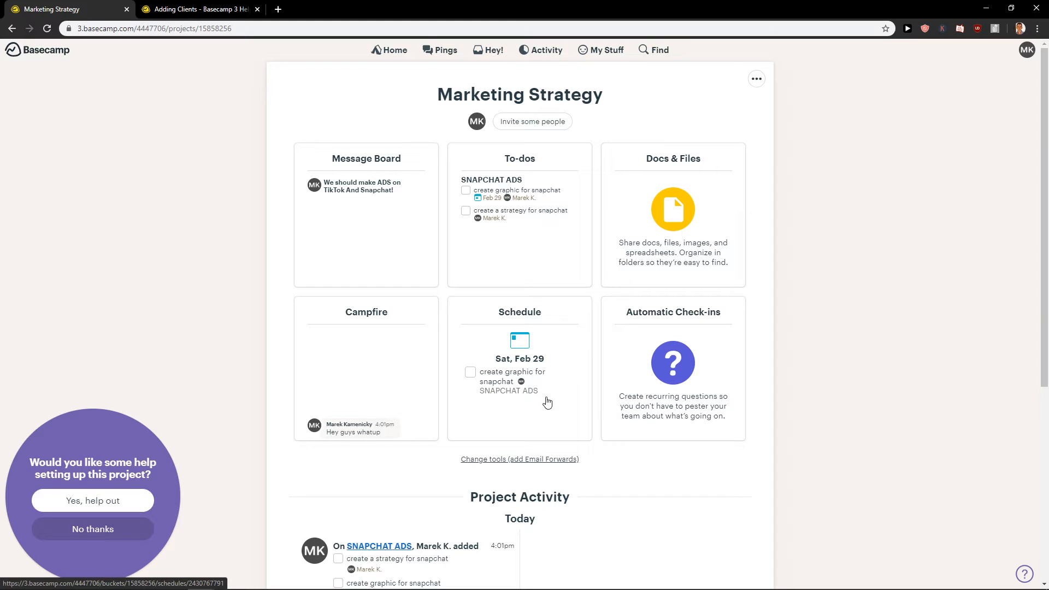
- View the project Schedule entries for February 29 and return to the Marketing Strategy project page
left_click(544, 368)
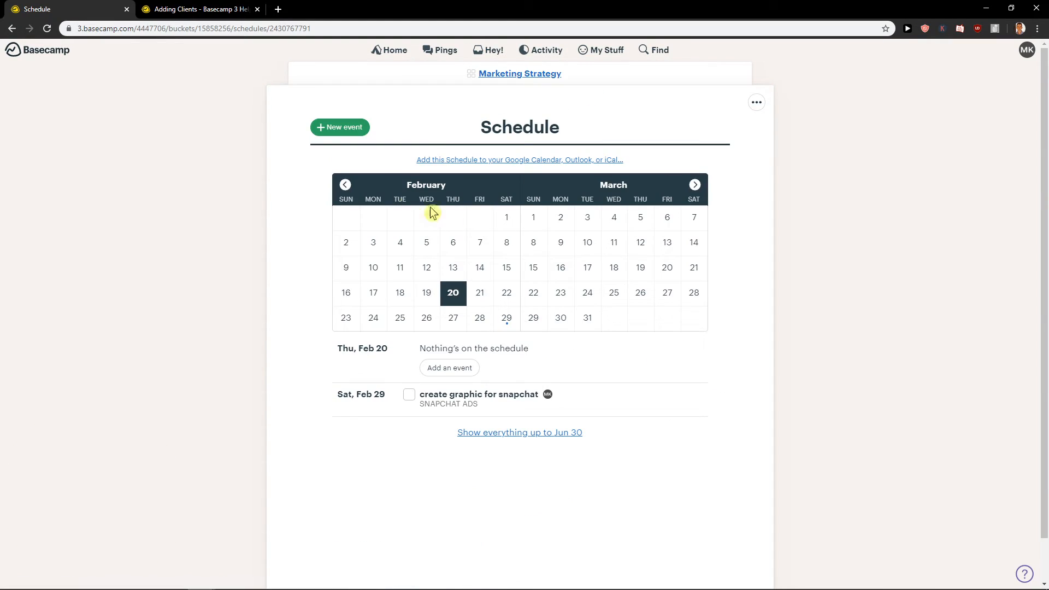
left_click(507, 325)
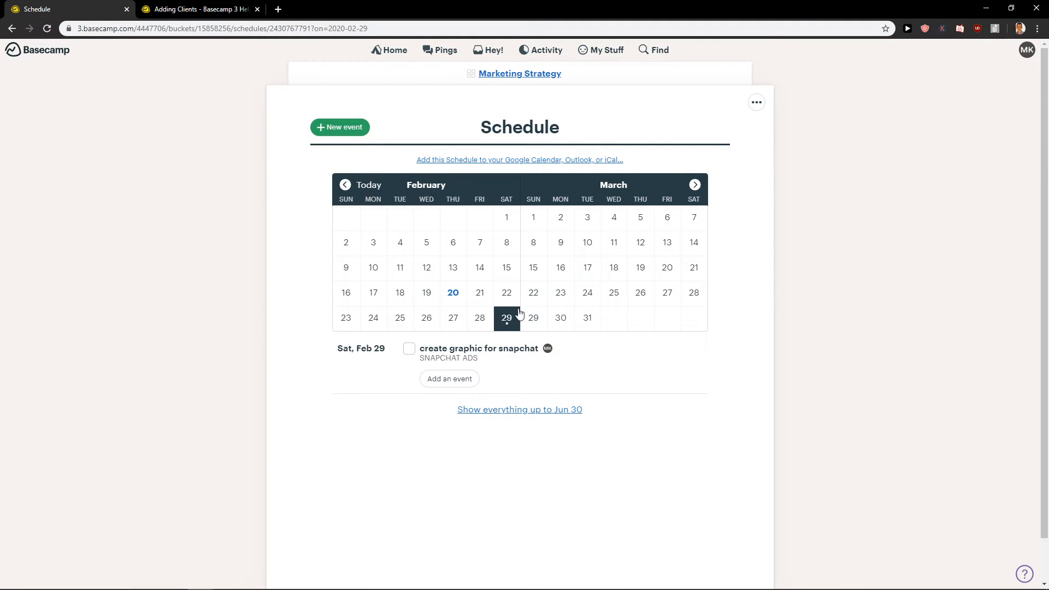
left_click(534, 74)
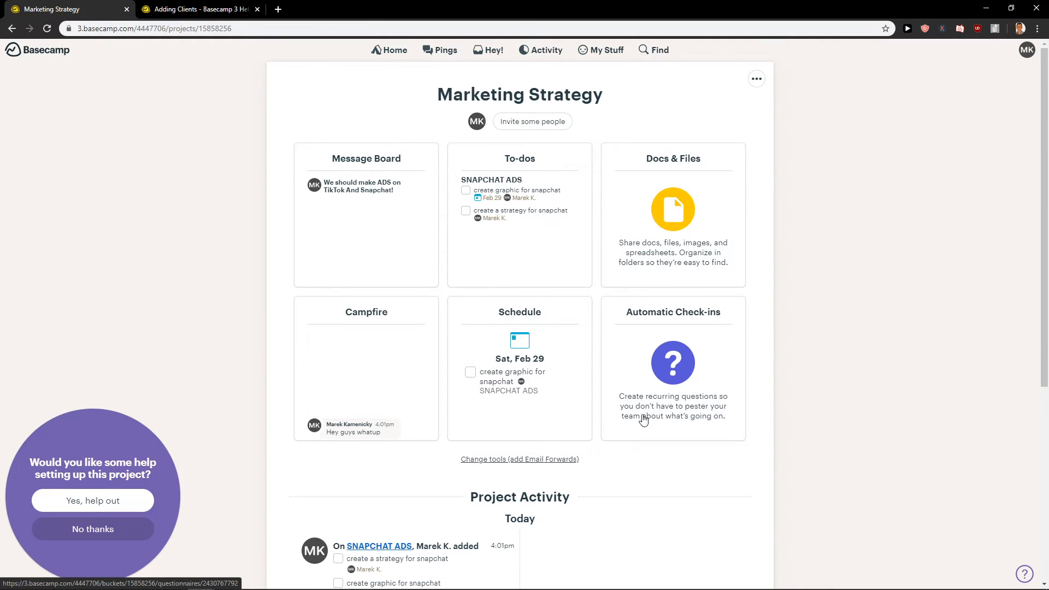
- Create a new Automatic Check-ins question reading "How effective snapchat ADS are?"
left_click(696, 432)
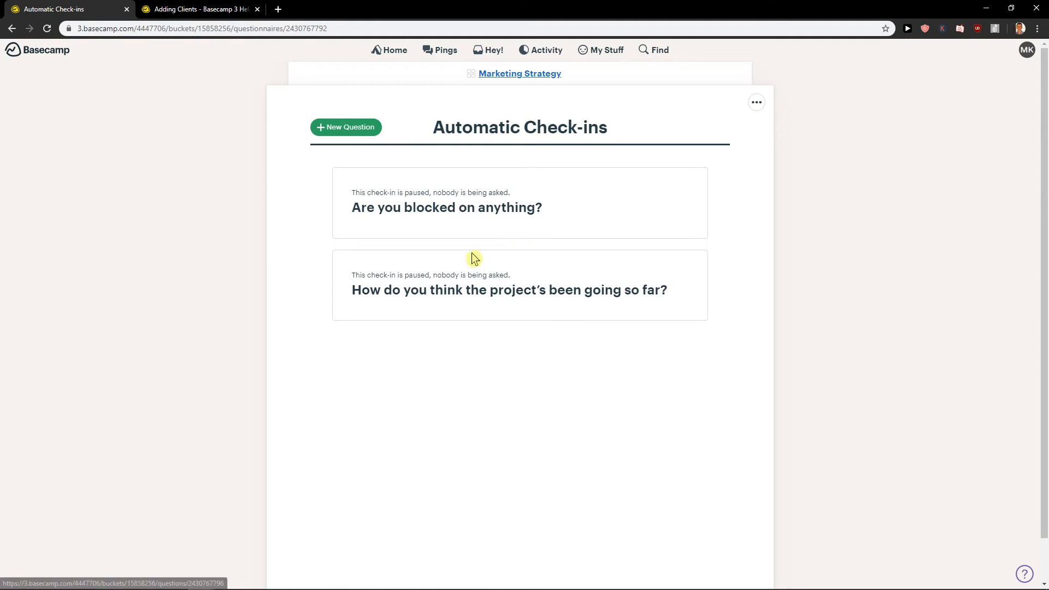
left_click(354, 129)
left_click(433, 161)
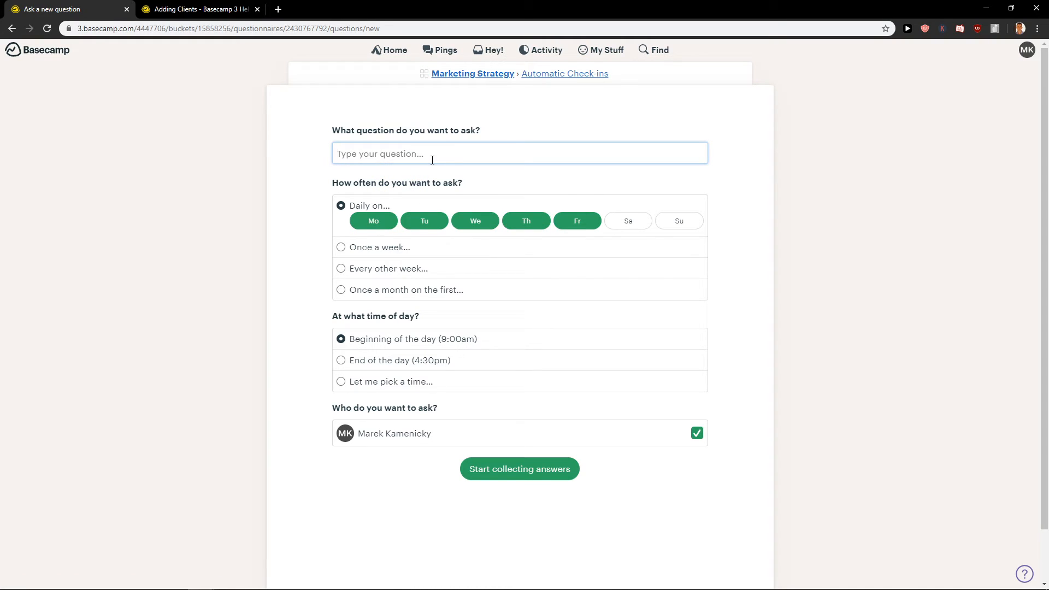
type("How effective snapchat ADS are?")
- Try a daily frequency for the check-in question with only Friday selected, comparing it with the once-a-week option
left_click(391, 225)
left_click(427, 227)
left_click(475, 227)
left_click(521, 229)
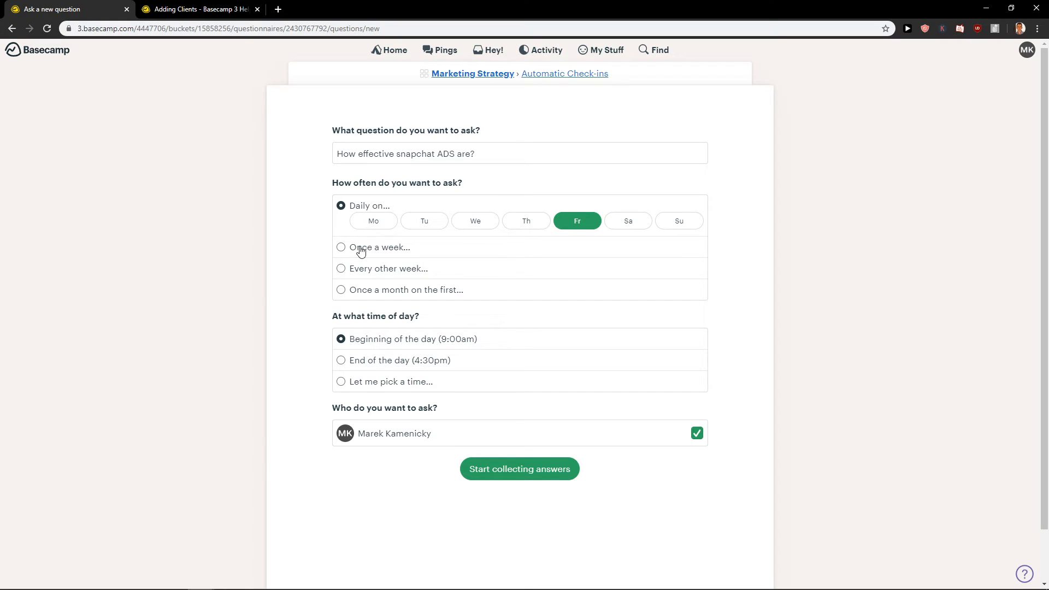
left_click(418, 253)
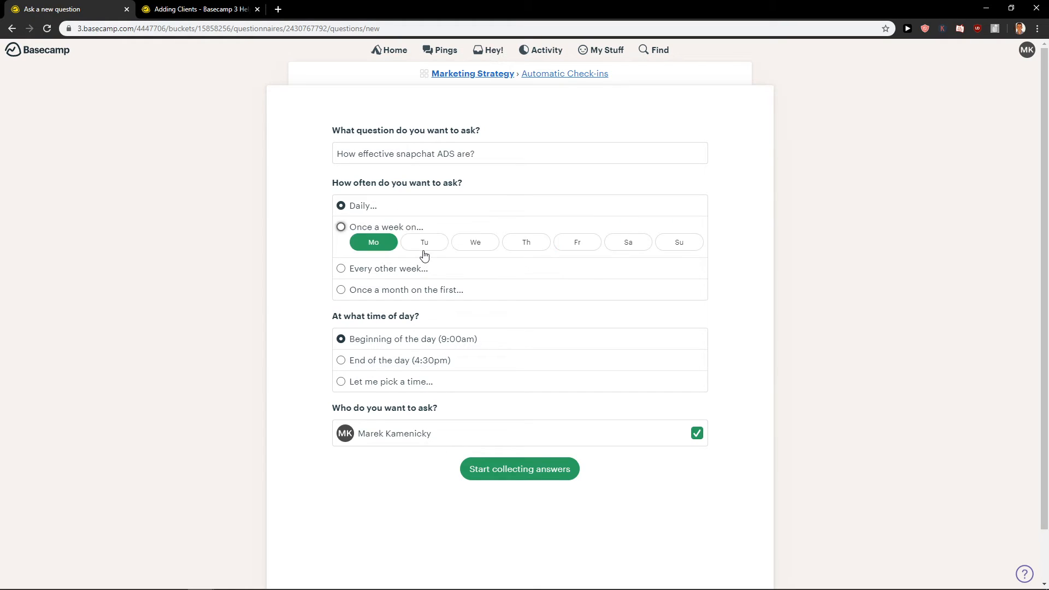
left_click(378, 210)
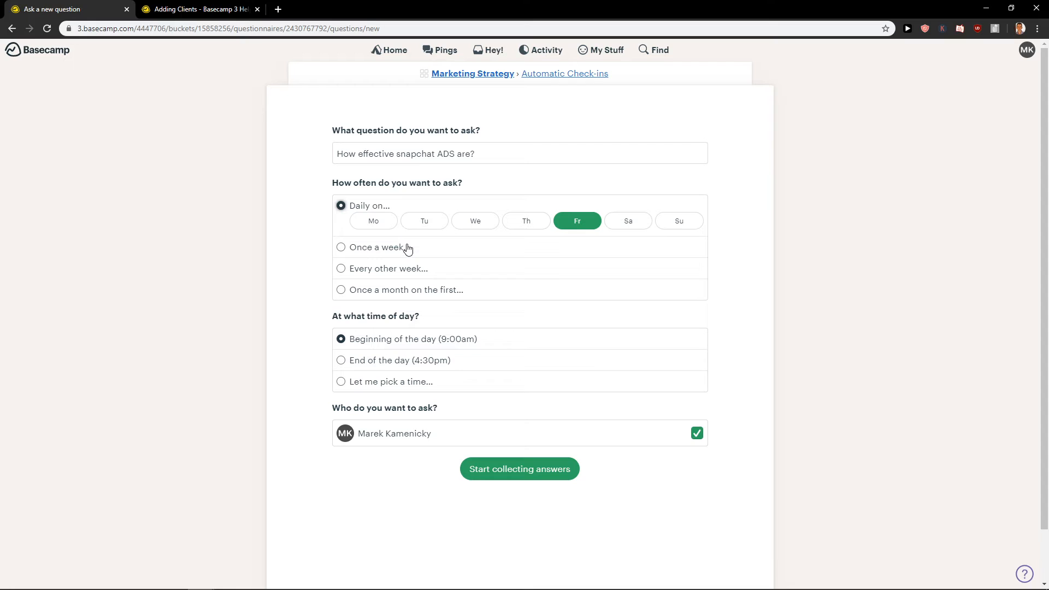
- Set the check-in question to be asked once a week on Friday and start collecting answers
left_click(405, 249)
left_click(583, 247)
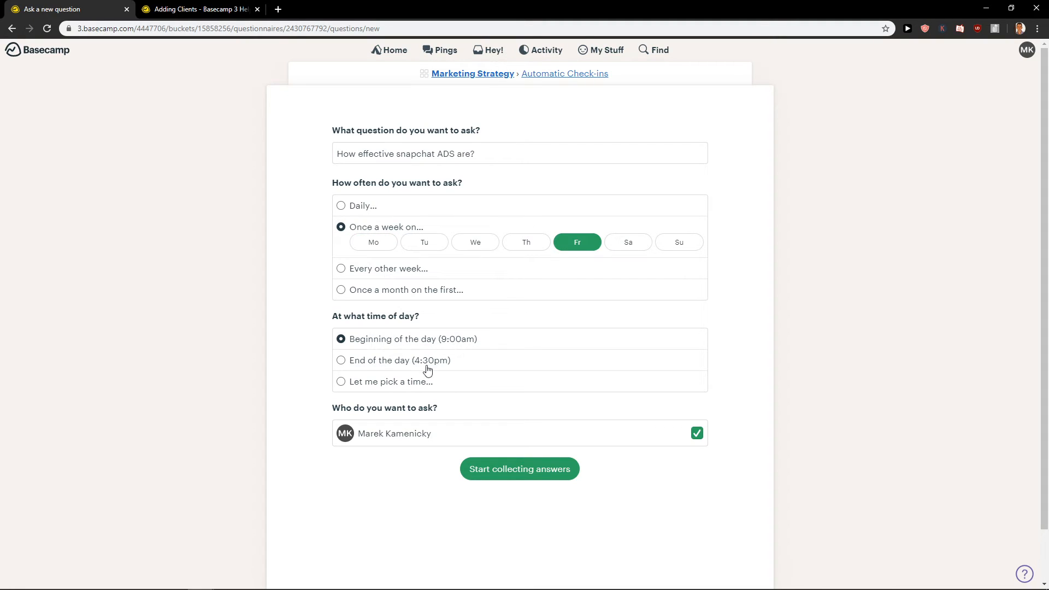
left_click_drag(333, 323, 427, 323)
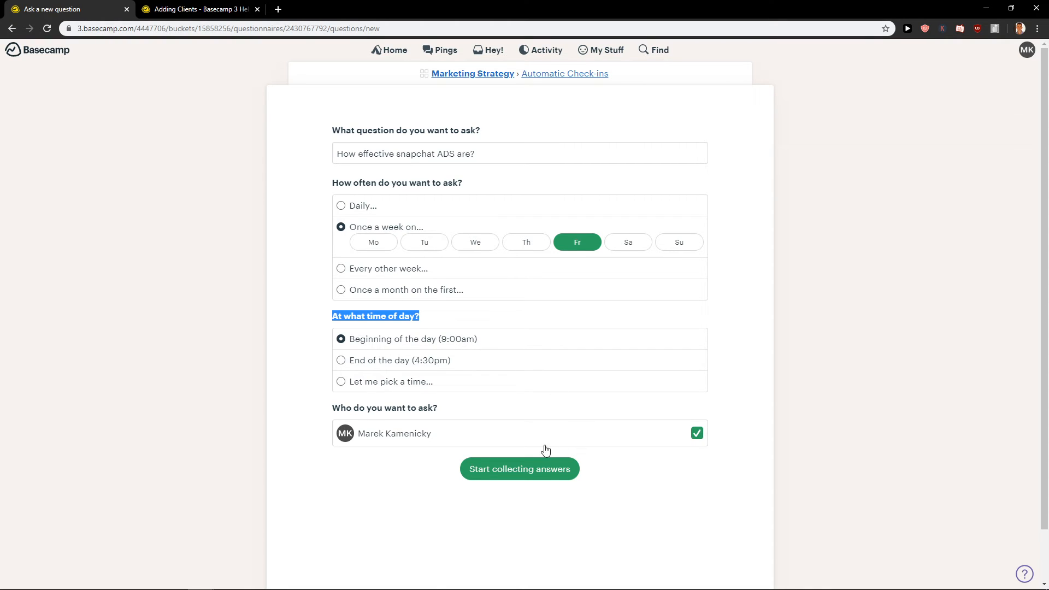
left_click(559, 472)
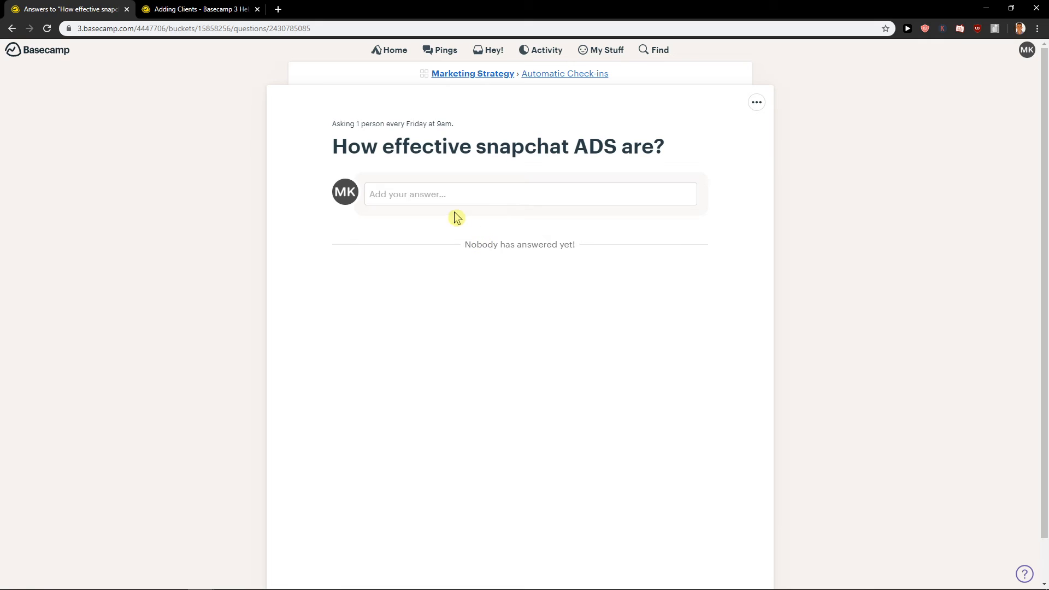
- Look at the answer editor of the new check-in question and return to the project page without posting
left_click(470, 200)
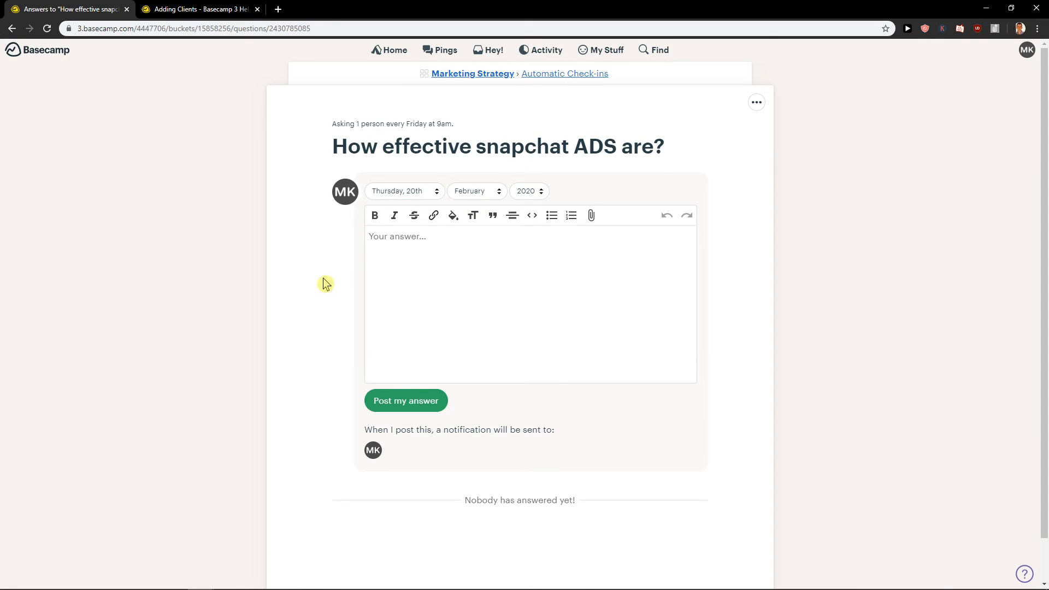
left_click(403, 253)
left_click(453, 74)
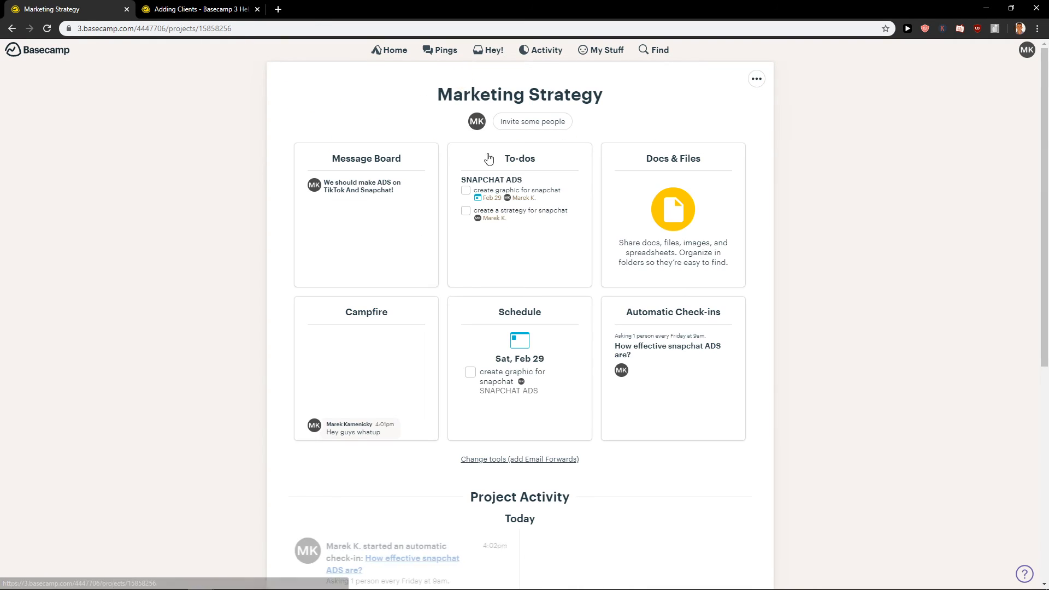
- Review the Project Activity timeline, visit the home page and reopen the Marketing Strategy project
scroll(482, 319, "down", 7)
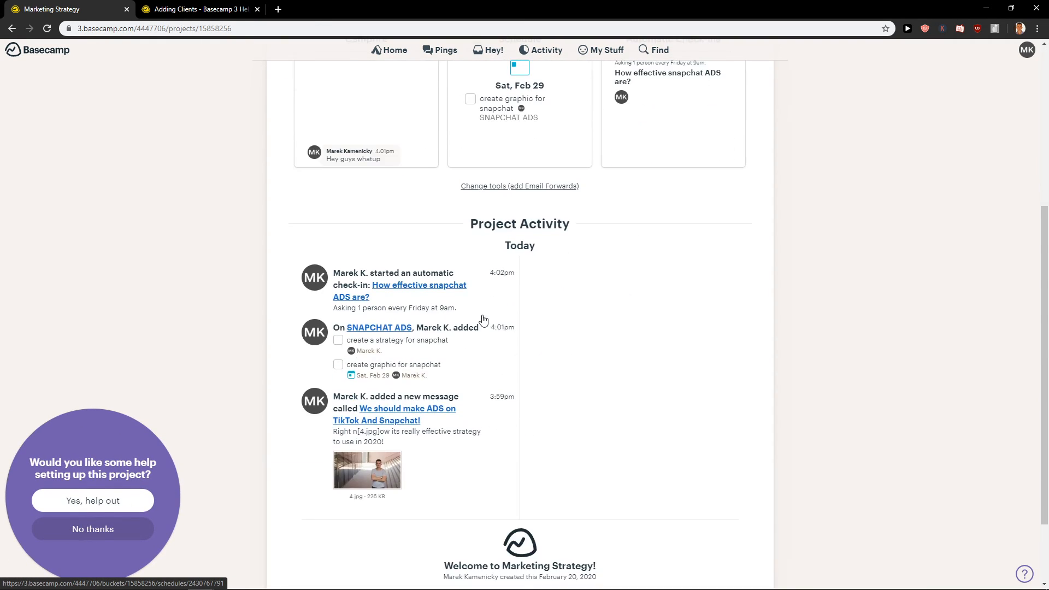
scroll(700, 428, "up", 7)
left_click(381, 50)
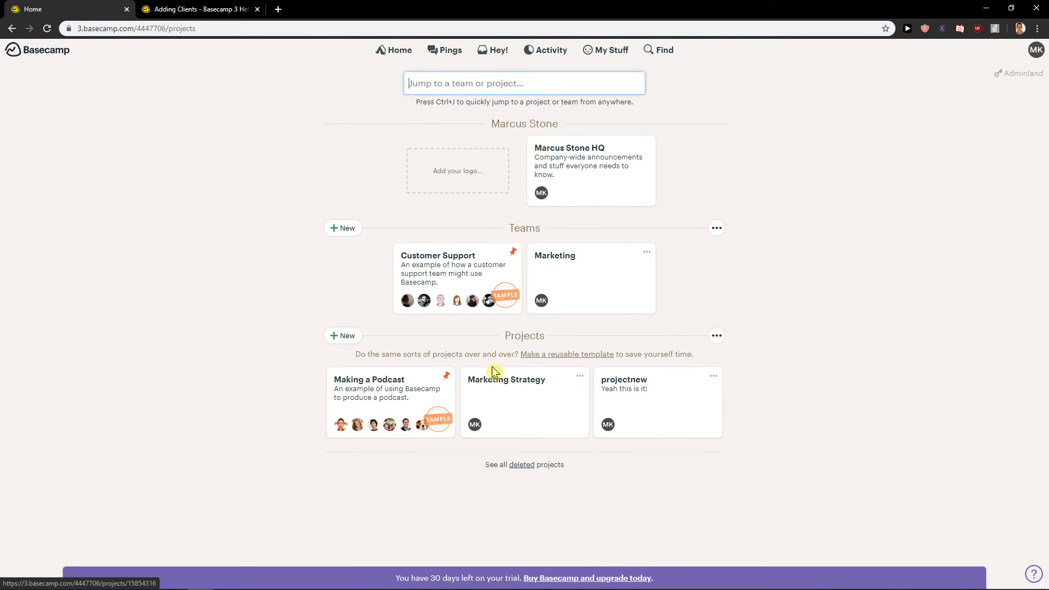
left_click(513, 396)
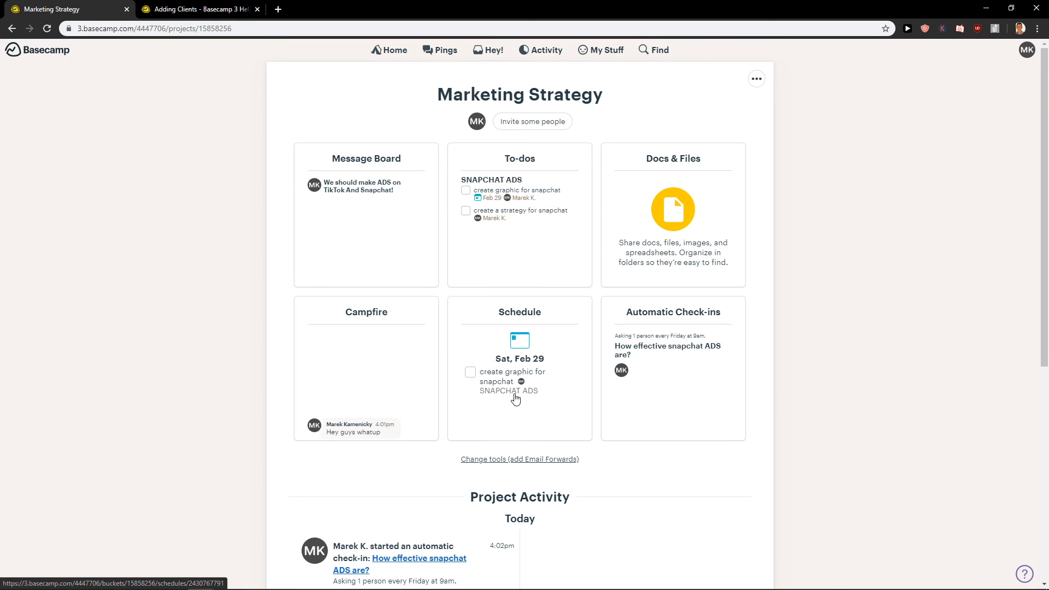
- Open the invitation form for adding people to our team on the project and look through its person detail fields
left_click(529, 125)
left_click(326, 127)
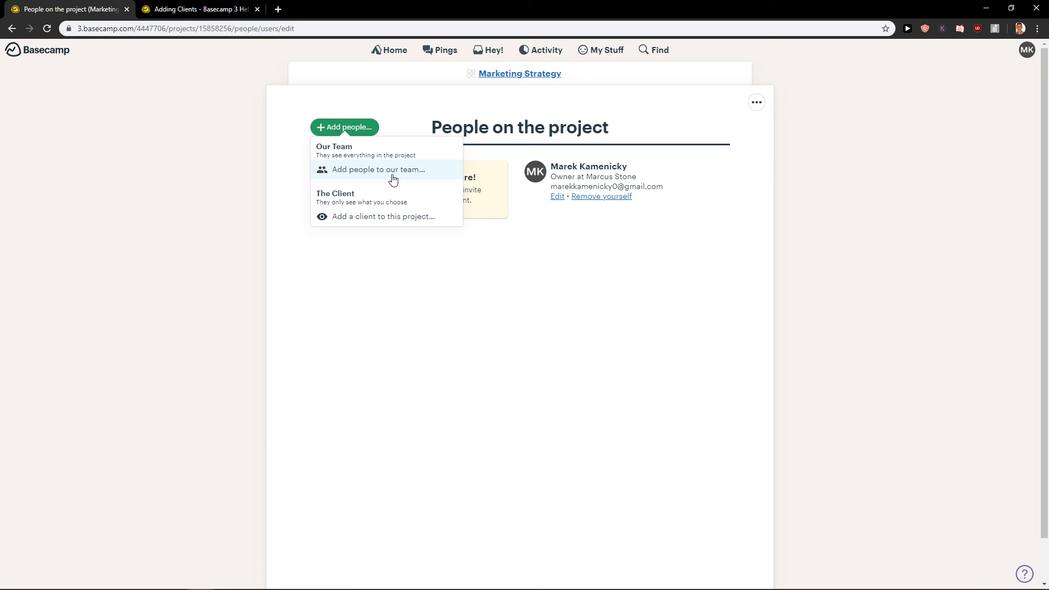
left_click(393, 170)
left_click(411, 217)
left_click(514, 195)
left_click(498, 219)
left_click(521, 238)
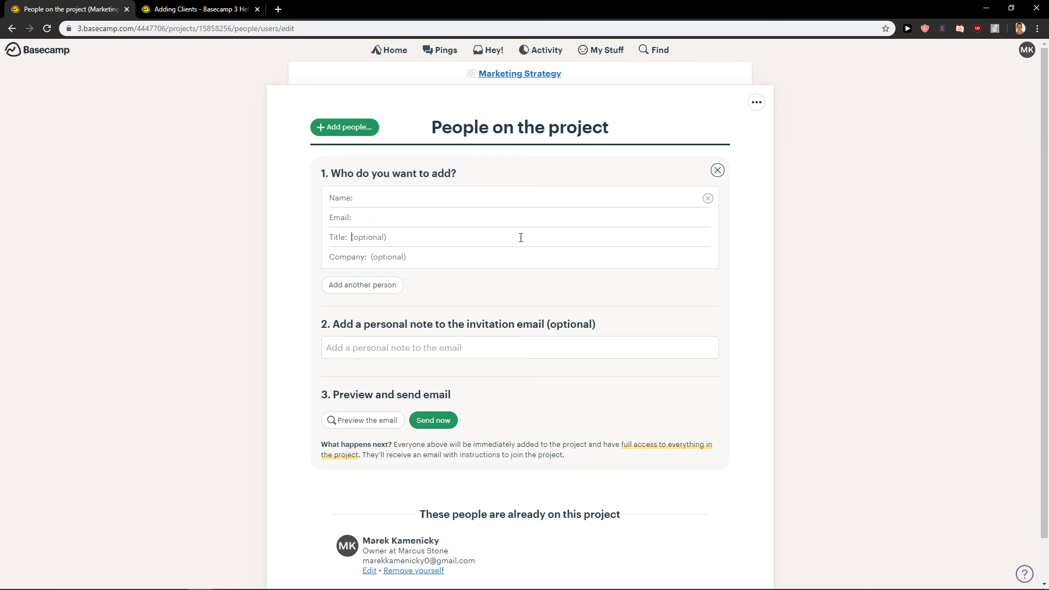
- Open the personal note editor for the invitation, preview the invitation email and close the preview
left_click(369, 349)
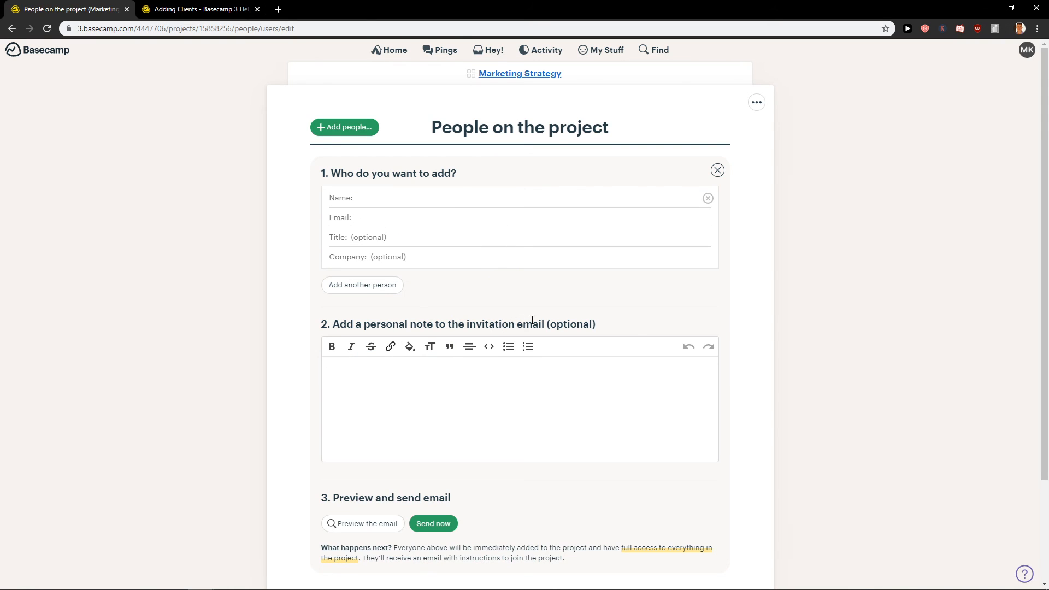
scroll(452, 394, "down", 2)
left_click(359, 415)
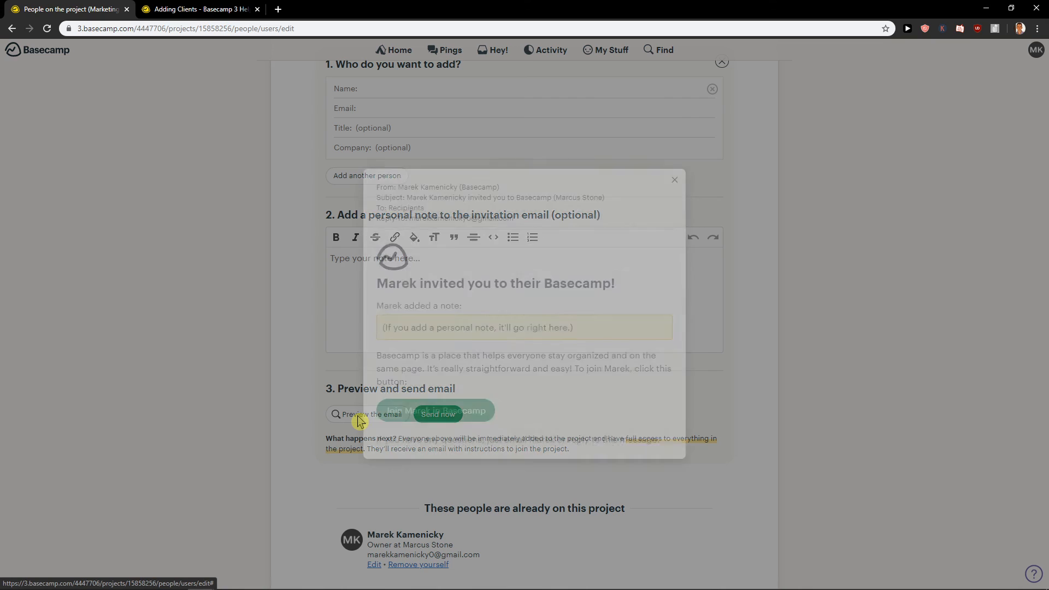
key("Escape")
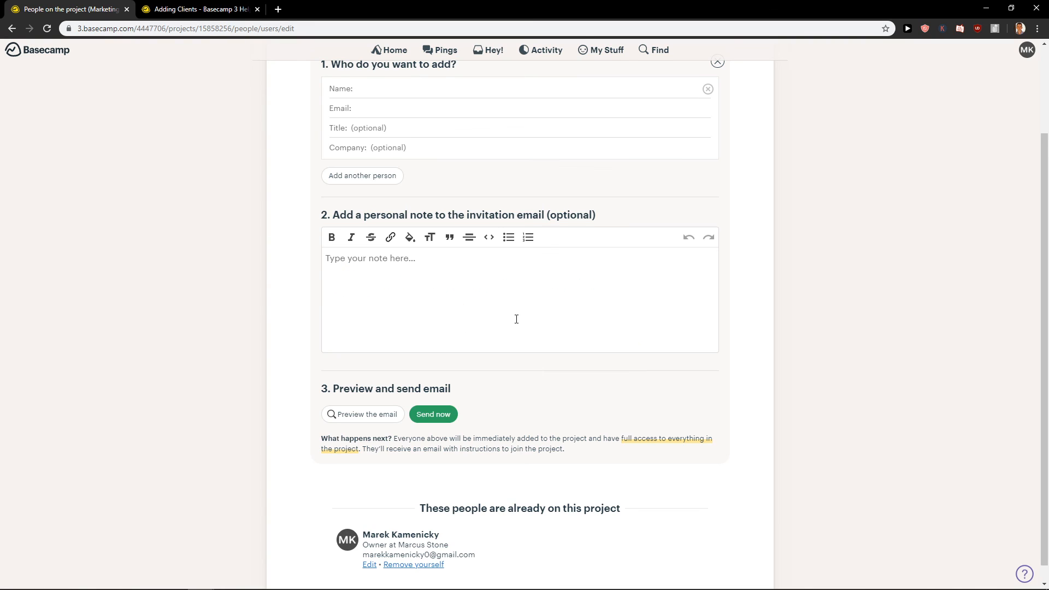
scroll(517, 320, "up", 2)
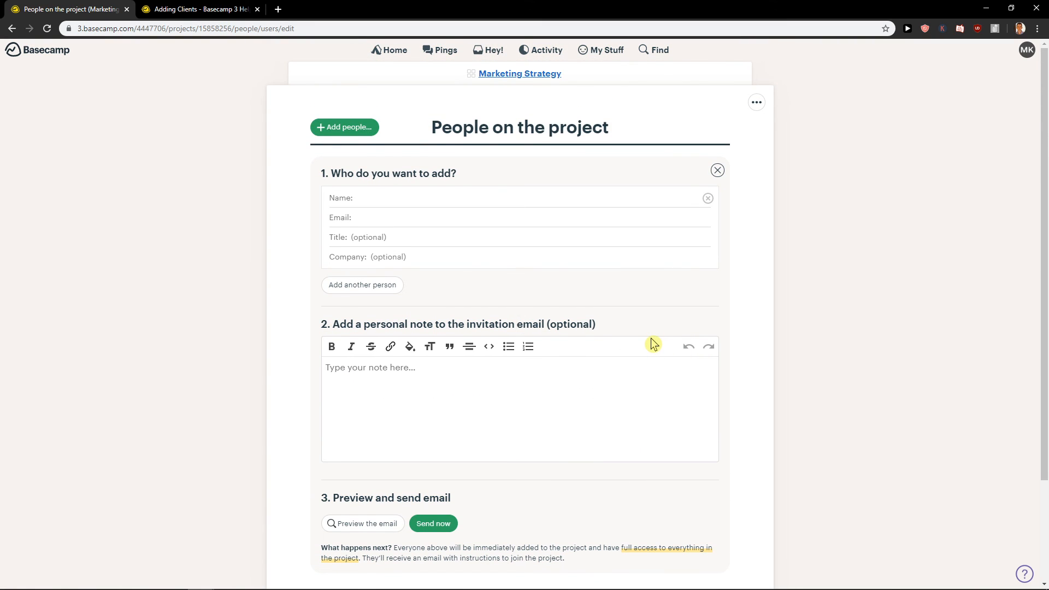